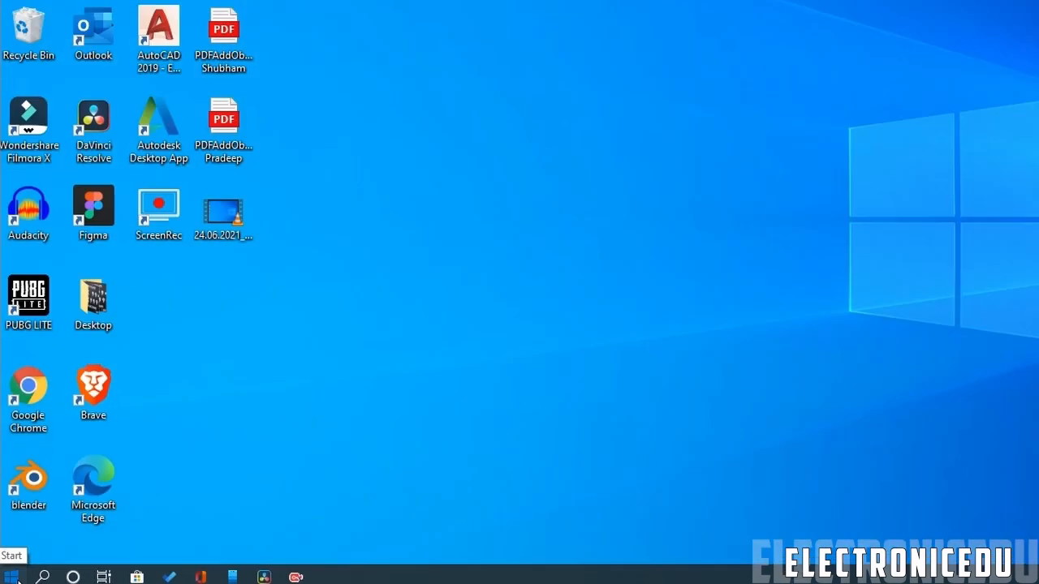
Launch Excel 2013 from the Microsoft Office 2013 program group.
click(49, 567)
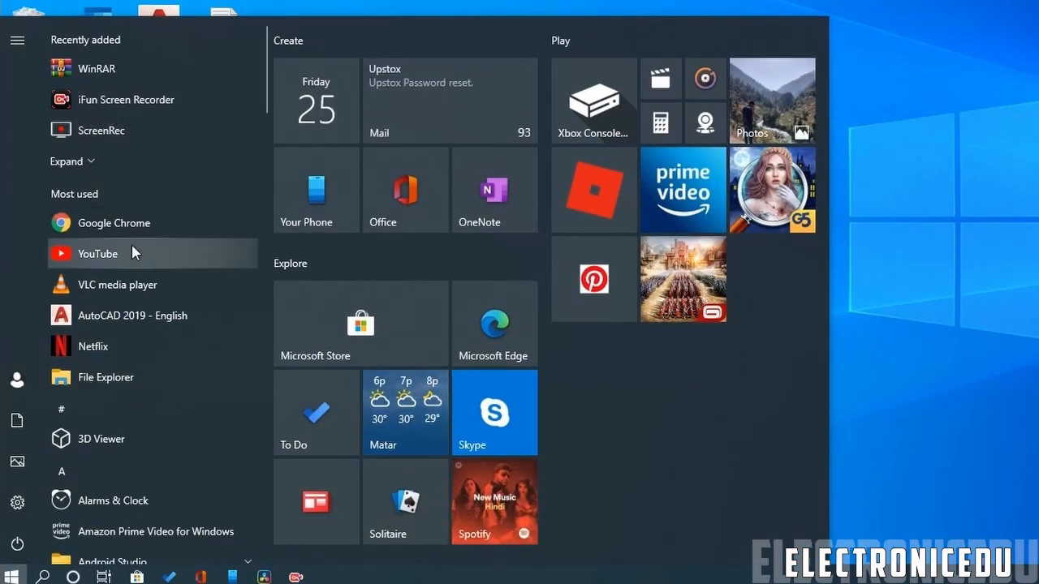
scroll(131, 244, down, 5)
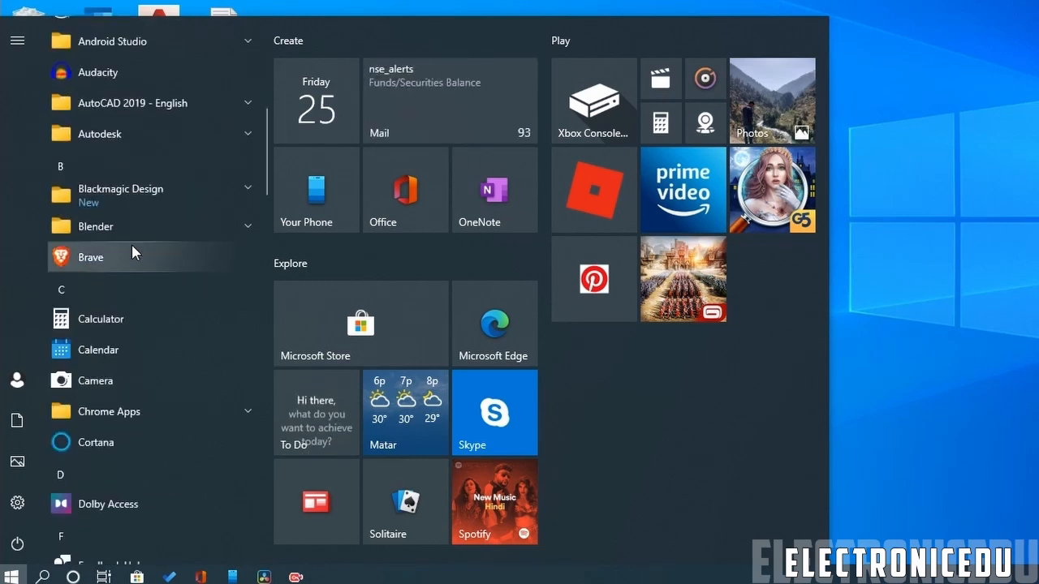
scroll(133, 248, down, 5)
scroll(132, 247, down, 5)
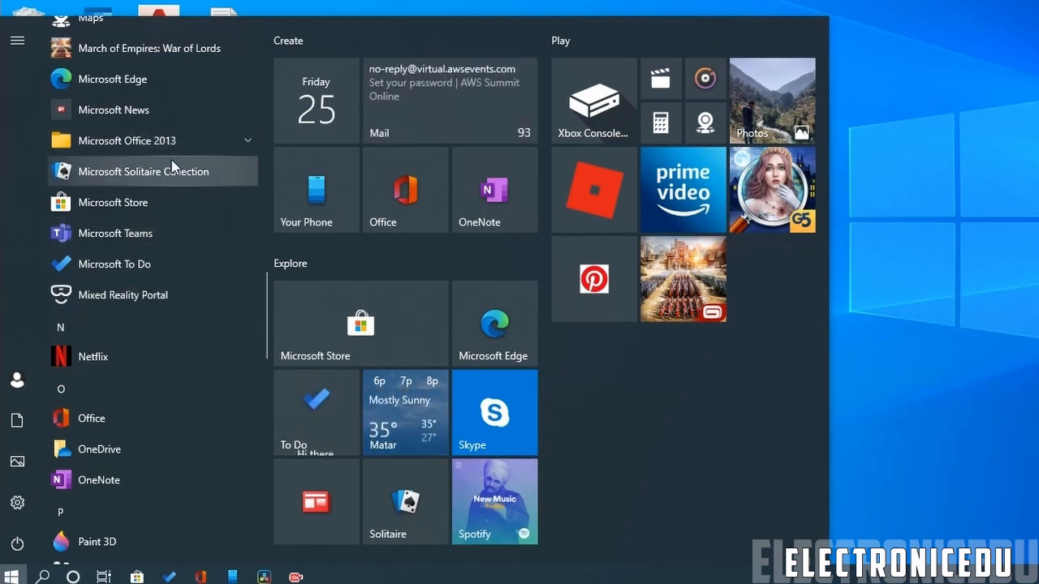
click(162, 139)
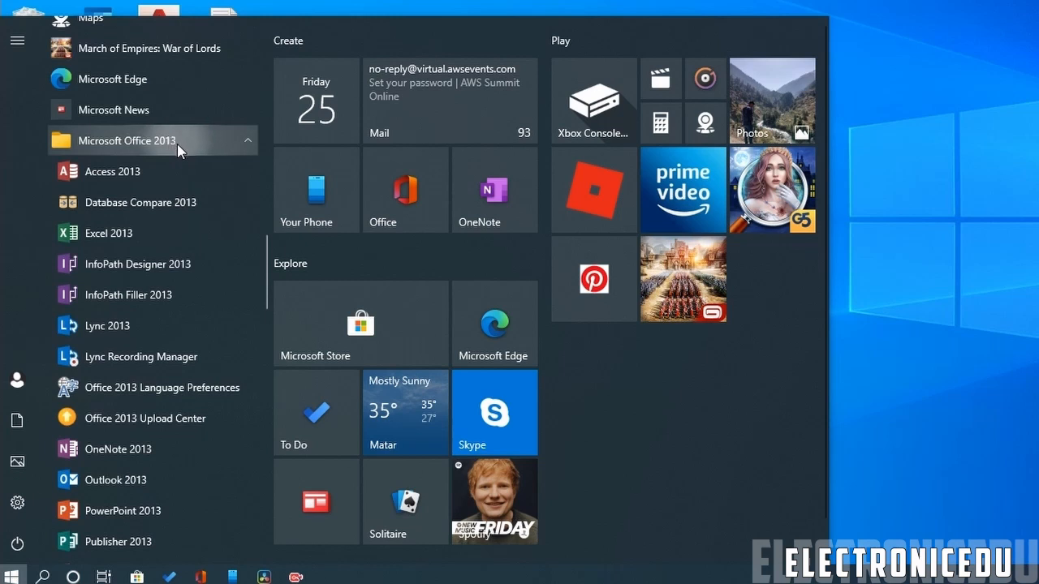
click(111, 236)
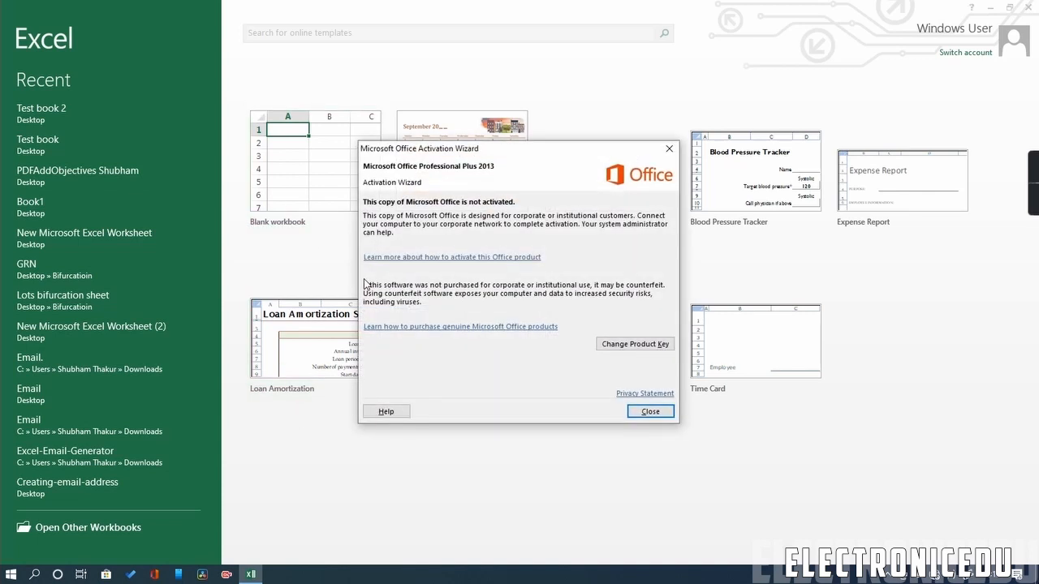
Dismiss the Office activation wizard and create a blank workbook.
click(649, 411)
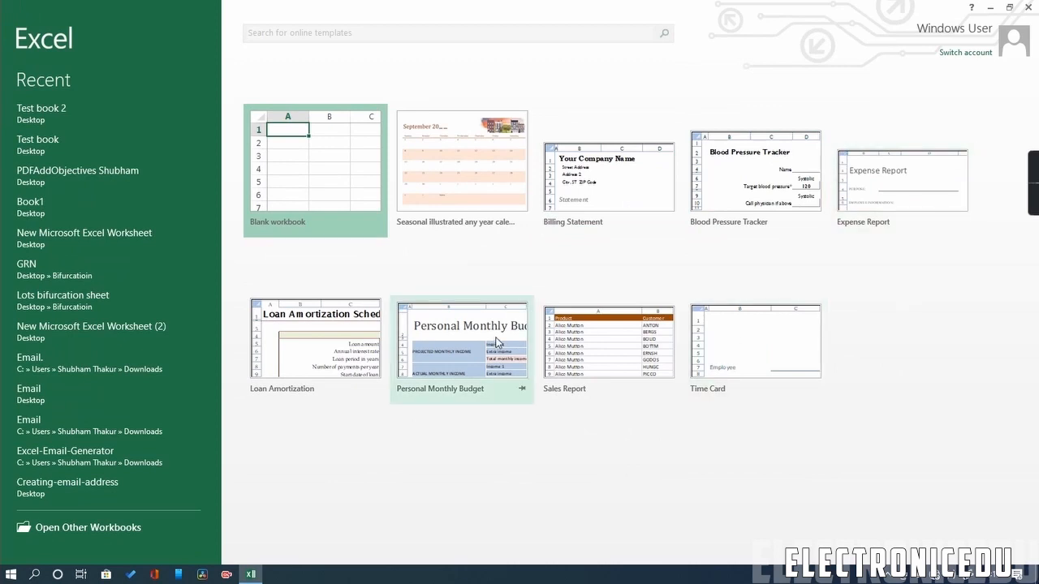
click(362, 179)
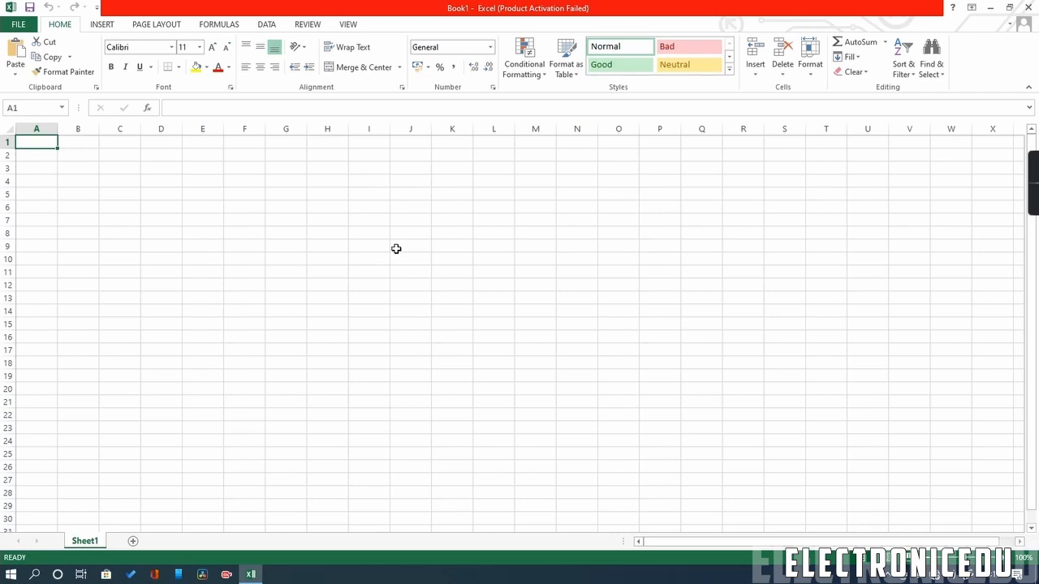
click(242, 246)
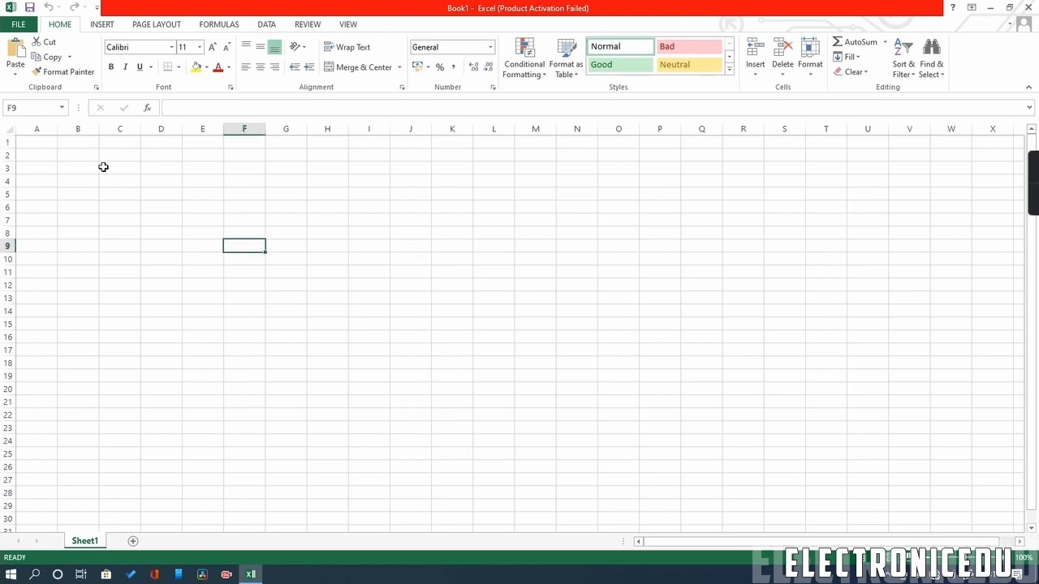
Enter the column headings "Subject" in cell A1 and "Marks" in cell B1.
click(47, 146)
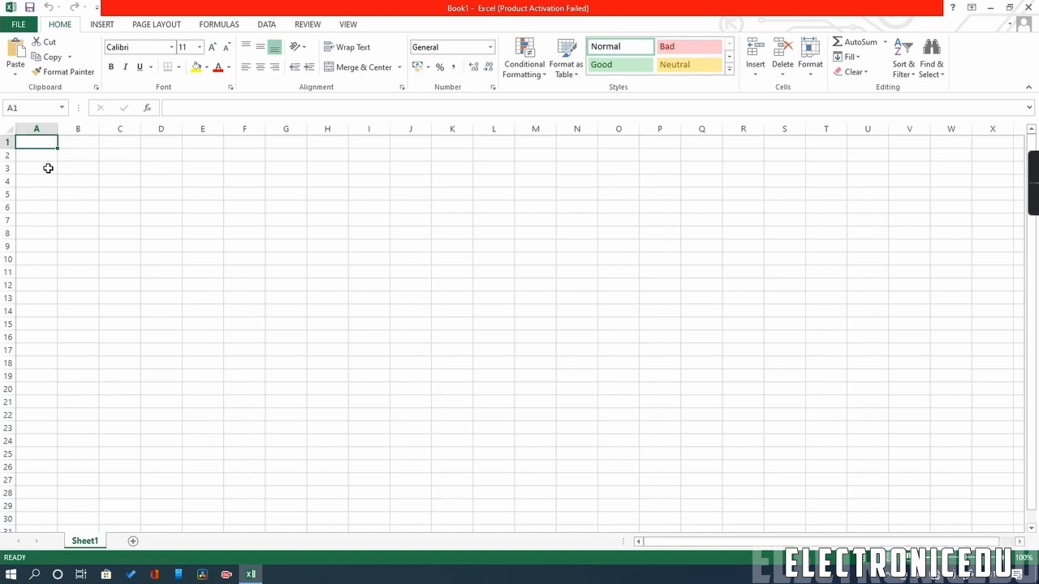
text(Su)
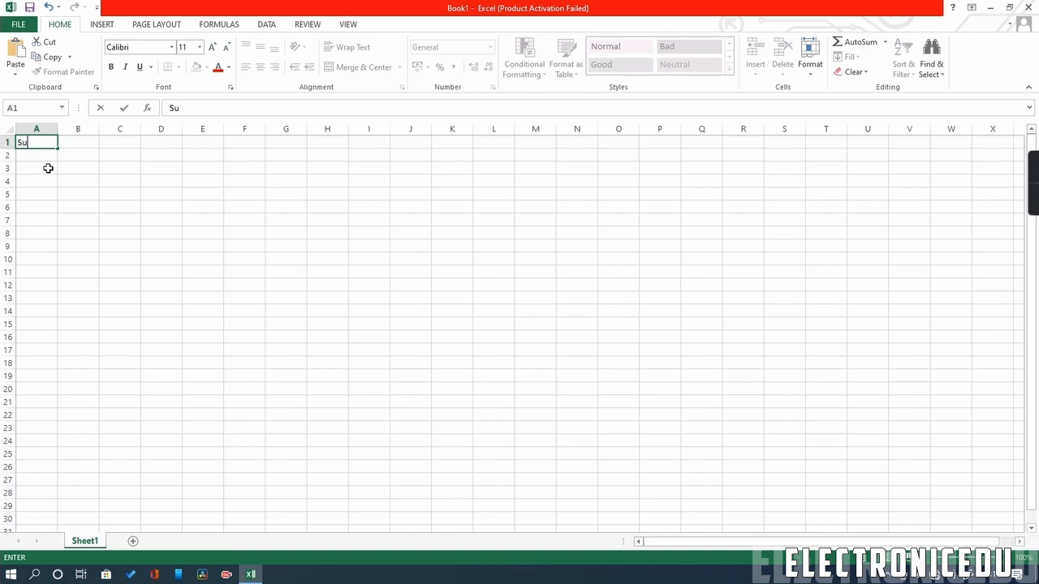
text(bject)
key(Return)
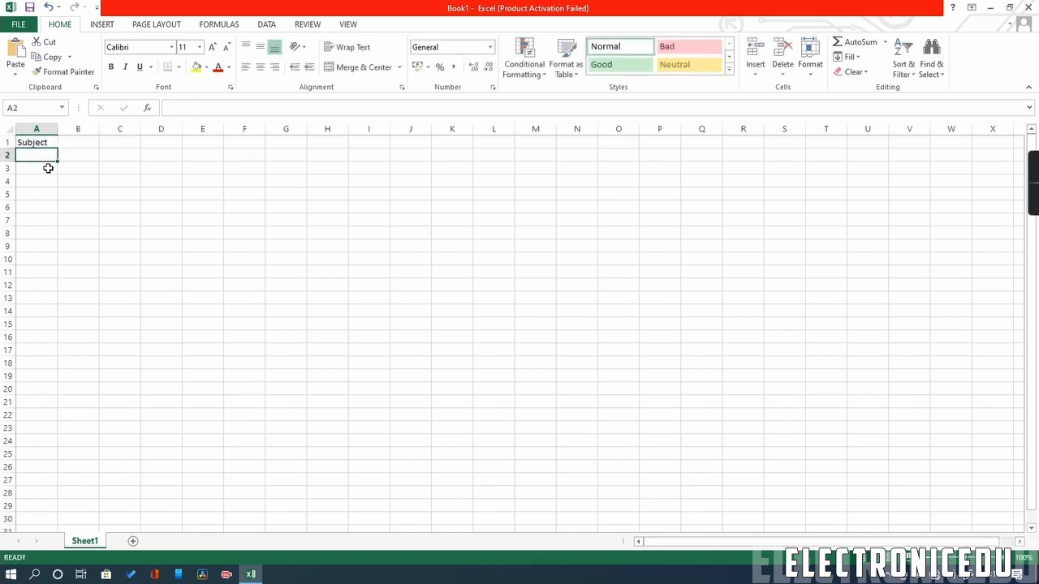
key(Up)
key(Right)
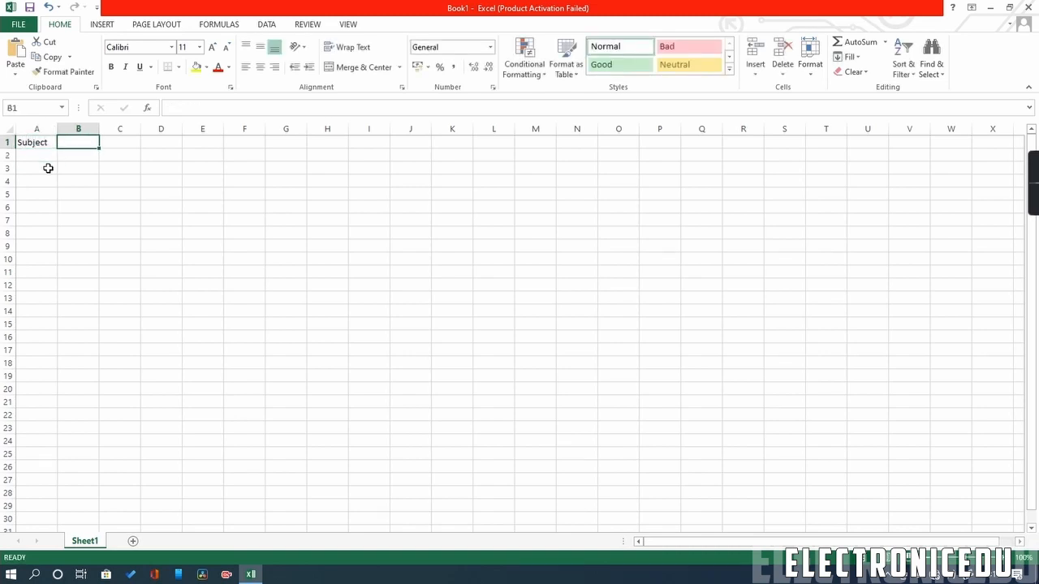
key(Left)
key(Right)
text(Marks)
key(Return)
List the subjects Math, Hindi and Science in cells A2 to A4 under the Subject heading.
key(Left)
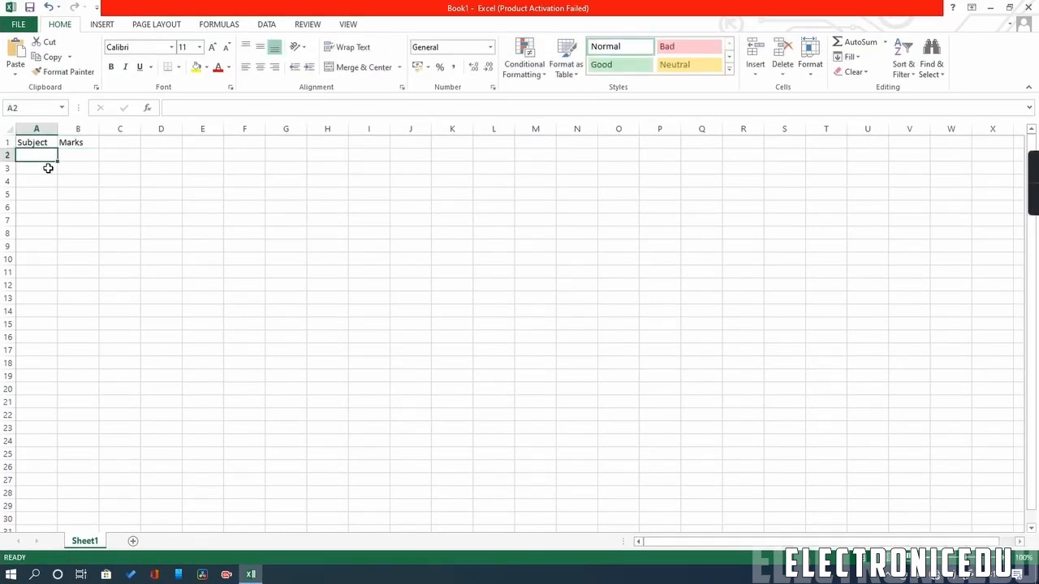
text(Math')
key(BackSpace)
key(Return)
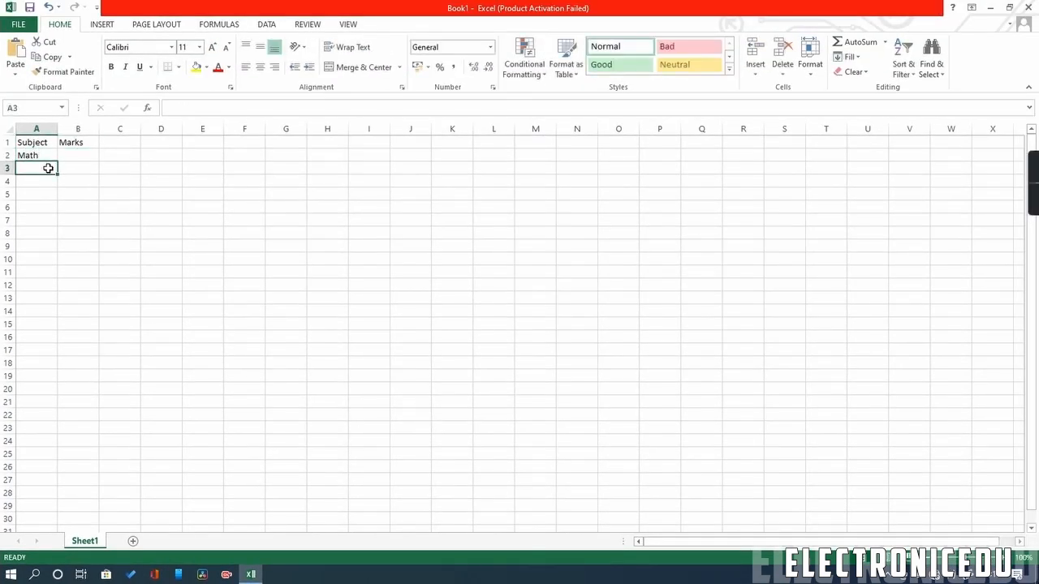
text(Hindi Science)
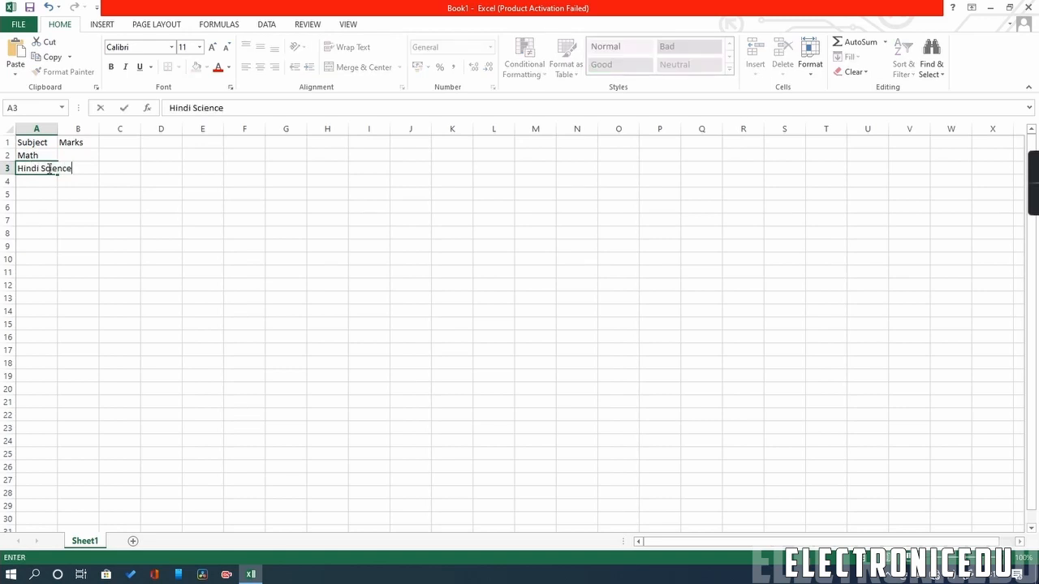
key(BackSpace)
key(BackSpace)
key(BackSpace)
key(BackSpace)
key(BackSpace)
key(BackSpace)
key(BackSpace)
key(BackSpace)
key(Return)
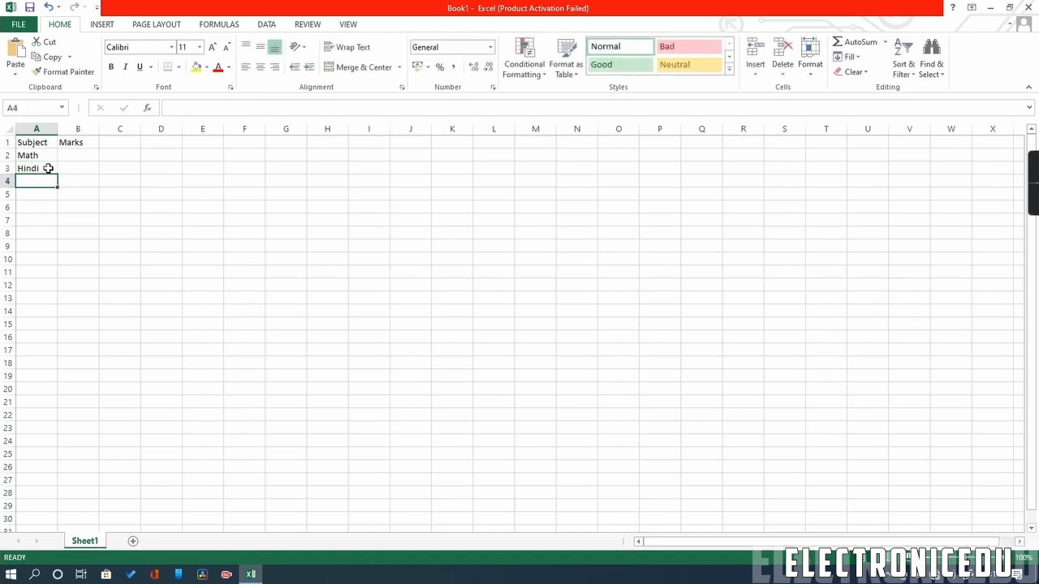
text(Science)
key(ctrl+Return)
Enter the marks 85 for Math, 76 for Hindi and 87 for Science in cells B2 to B4.
key(Right)
key(Up)
key(Up)
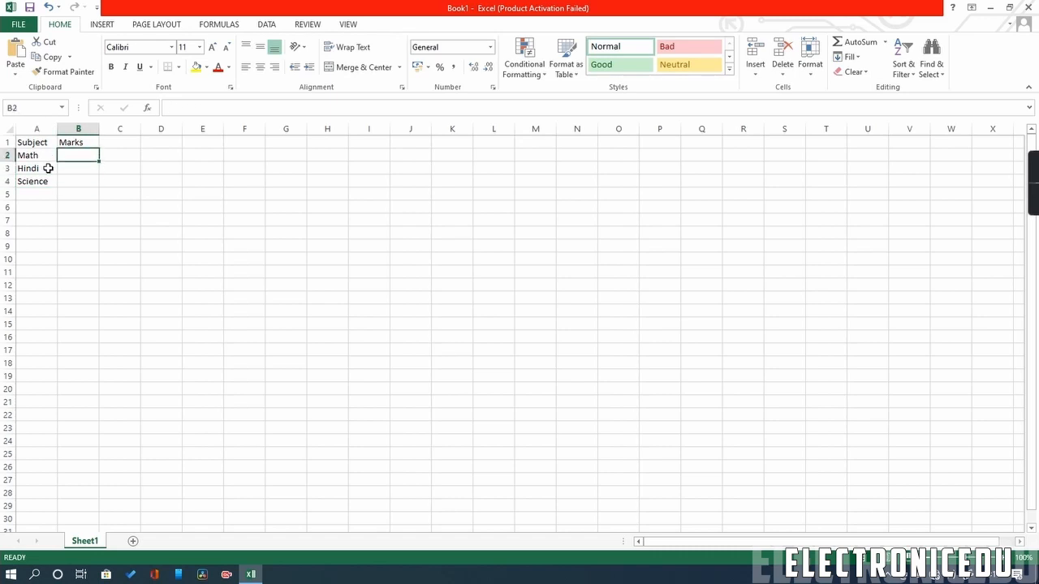
text(85)
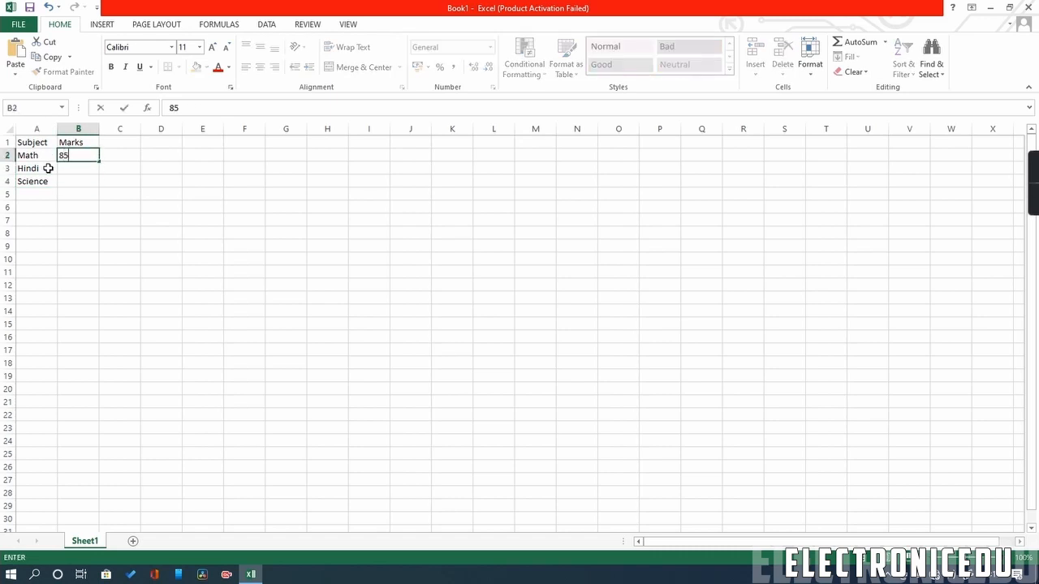
key(Return)
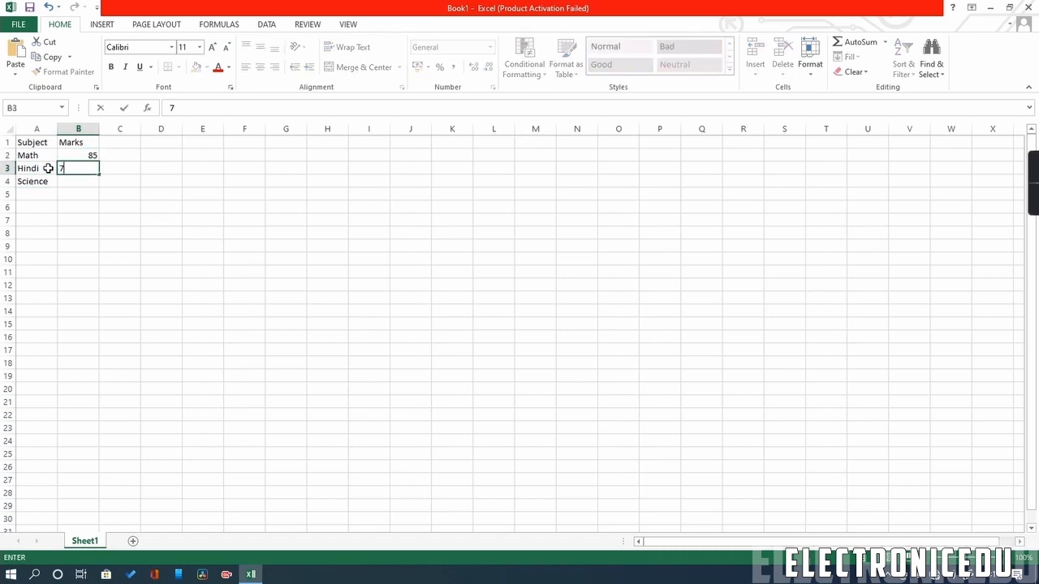
text(76)
key(Return)
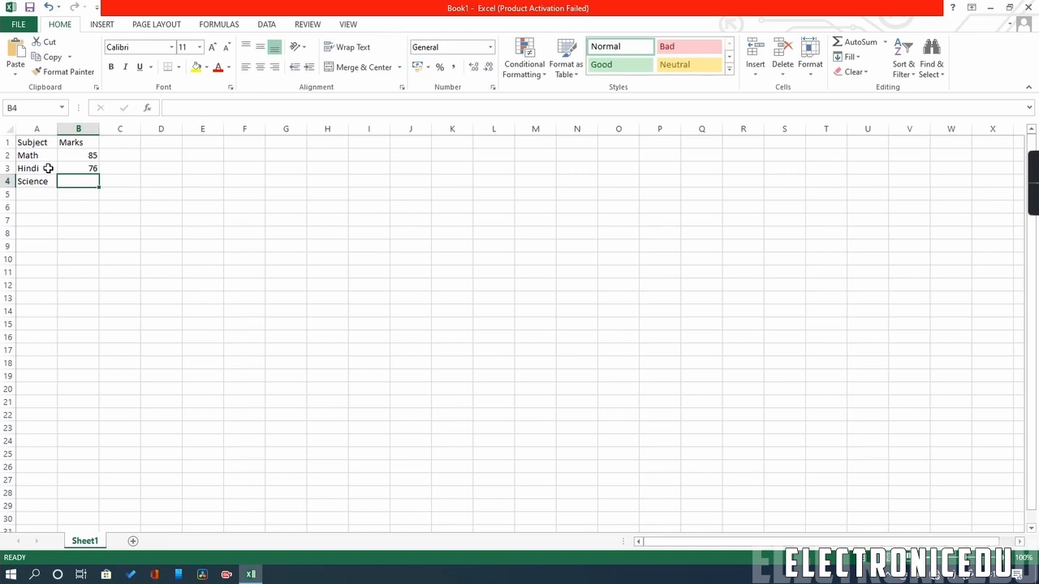
text(87)
key(Return)
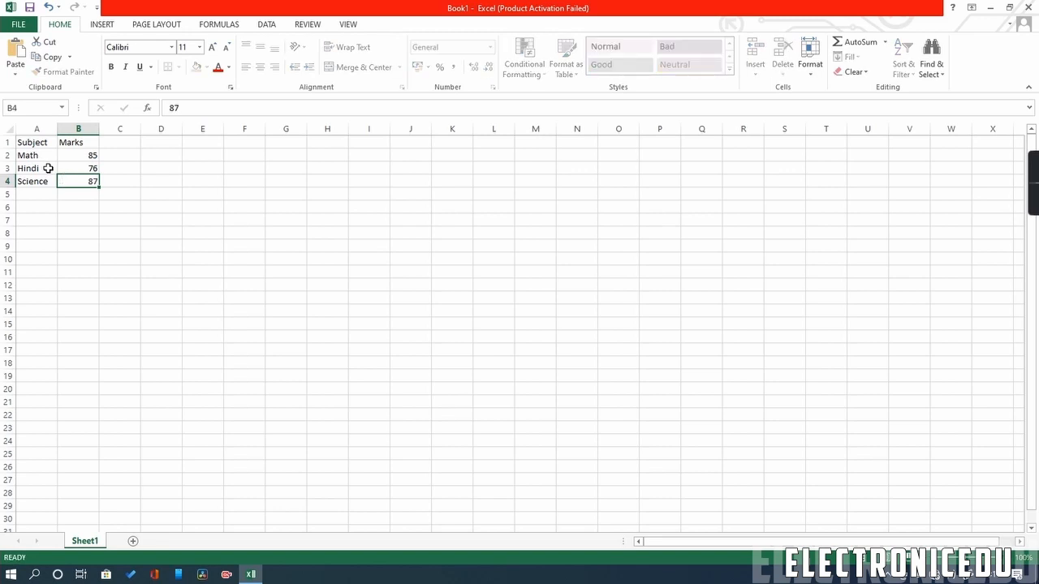
key(Up)
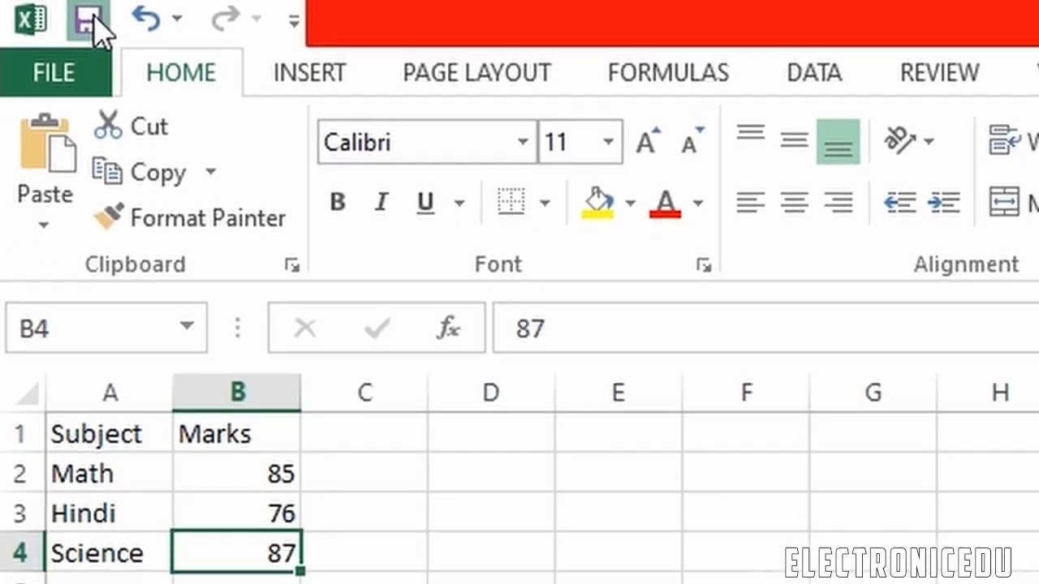
Start saving the new workbook and browse for a folder to store it in.
click(107, 26)
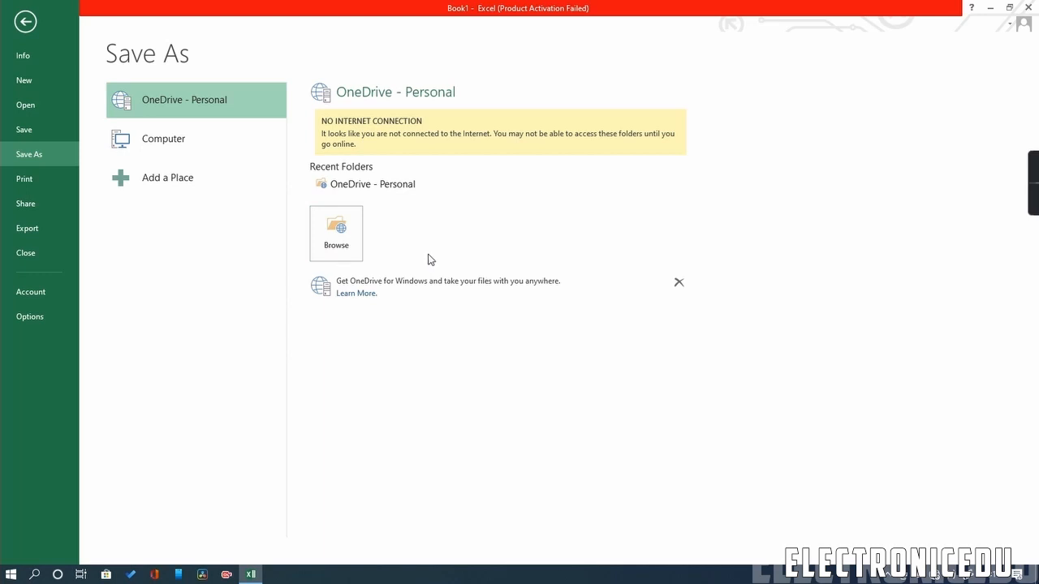
click(329, 233)
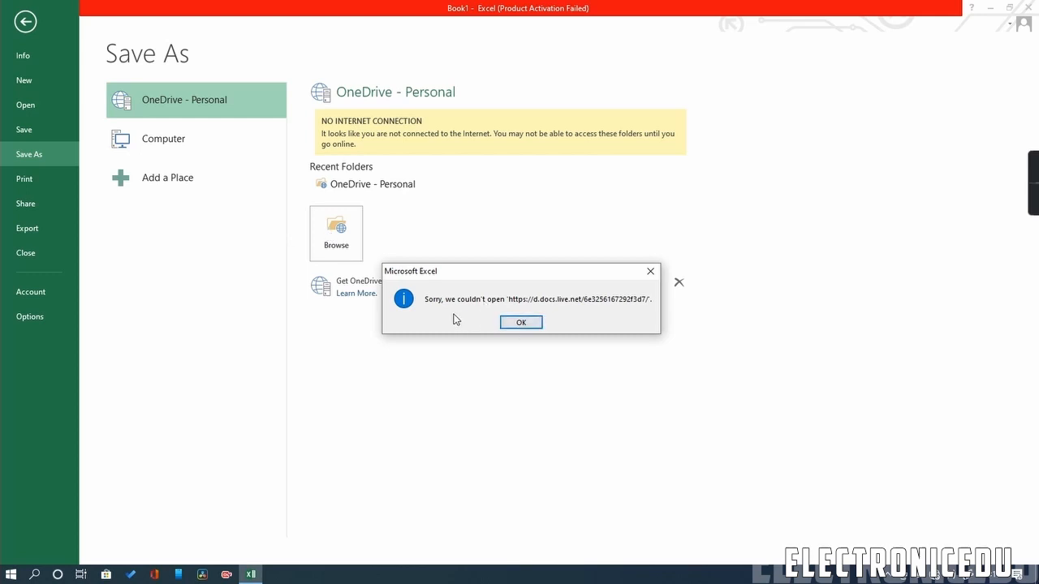
click(519, 325)
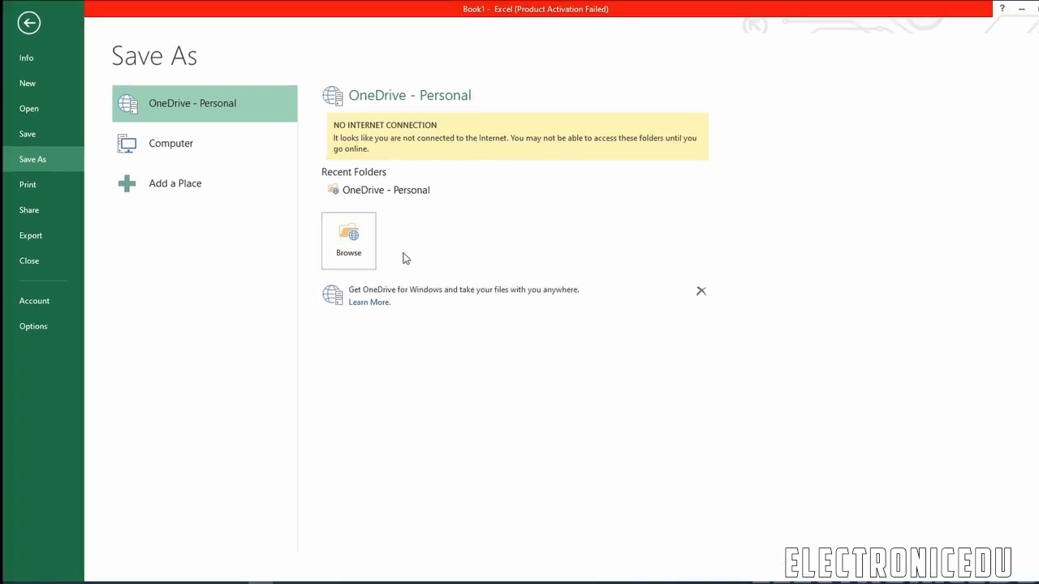
click(335, 234)
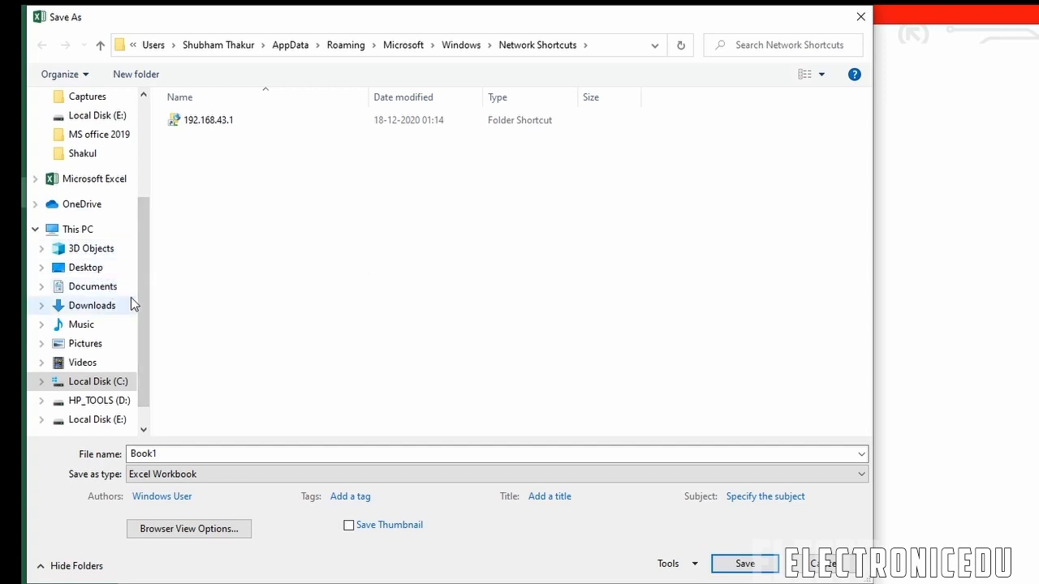
Save the workbook to the Desktop folder under the file name "Mark sheet".
drag(141, 284, 138, 269)
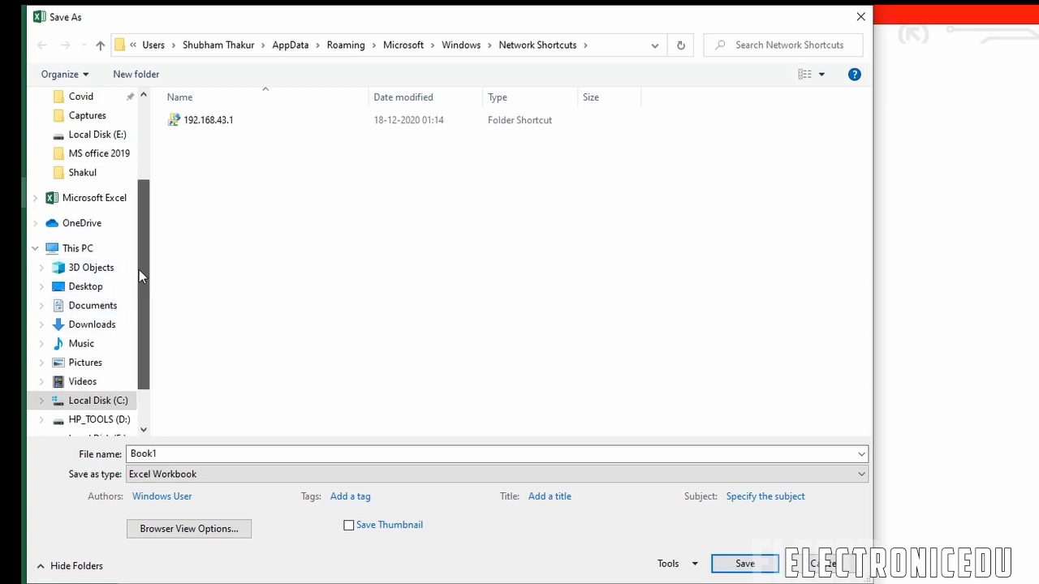
click(84, 251)
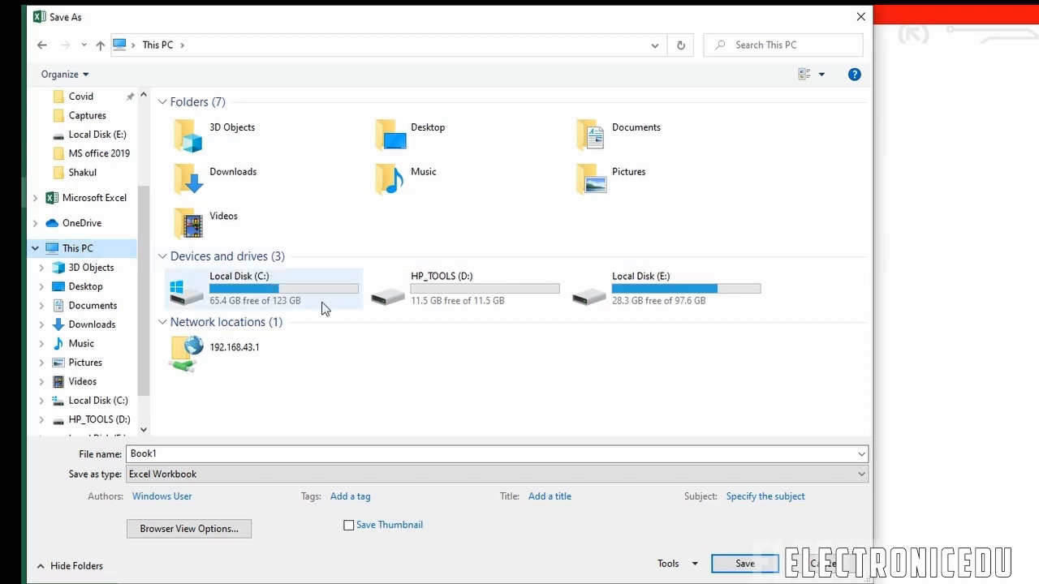
scroll(61, 233, up, 3)
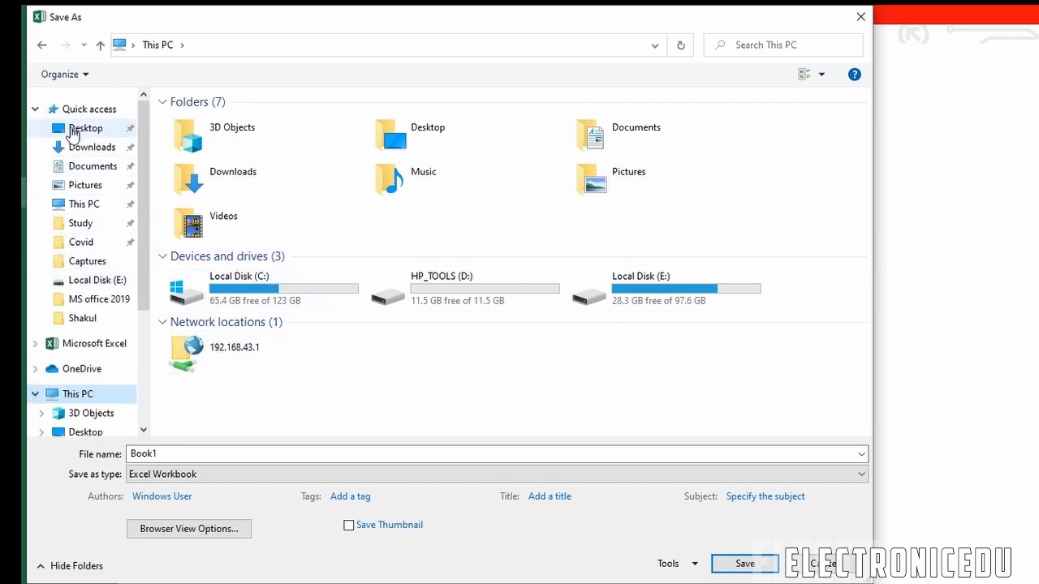
click(73, 132)
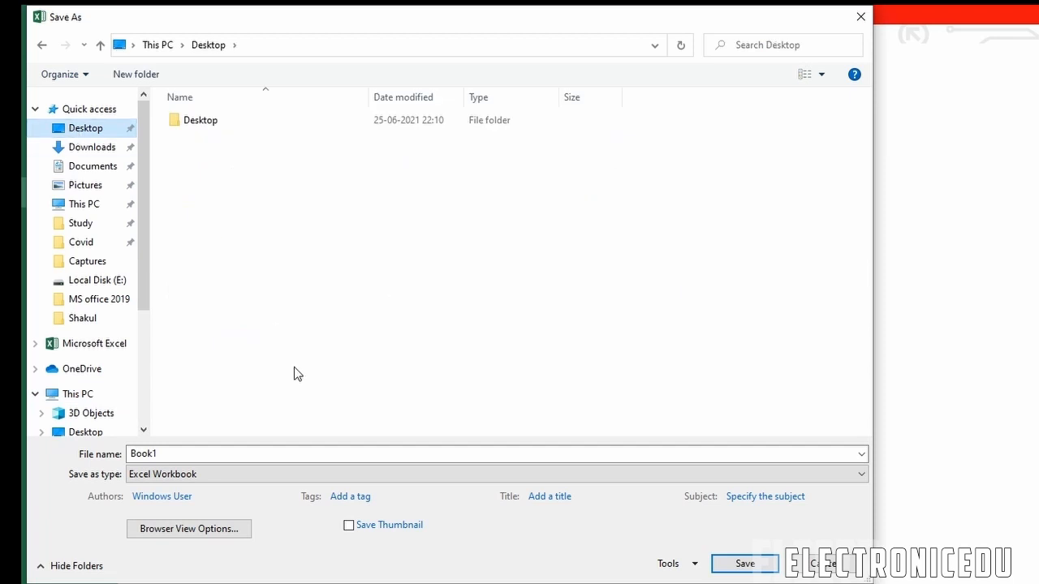
click(190, 448)
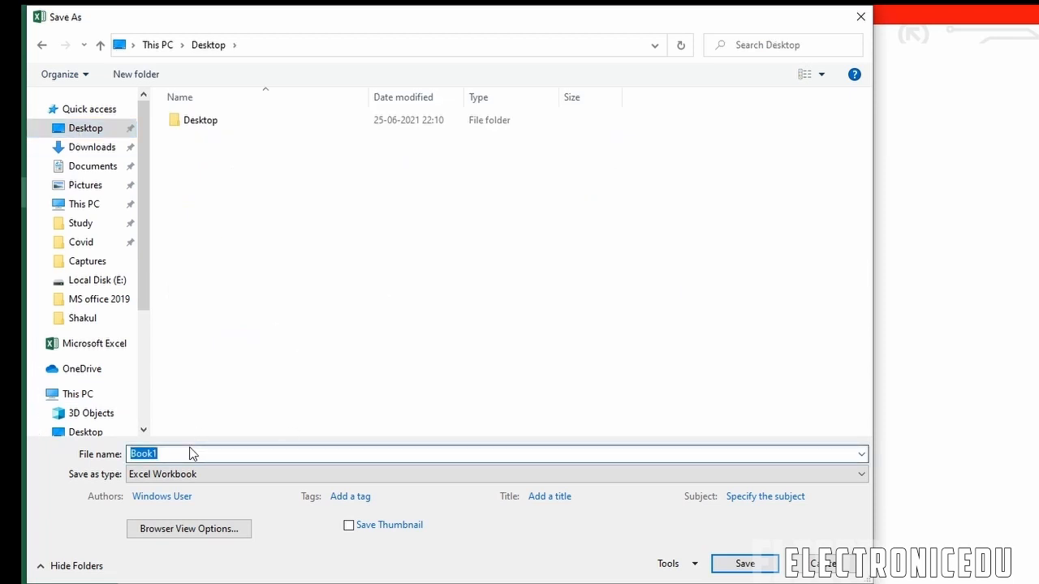
text(Mark sheet)
key(Return)
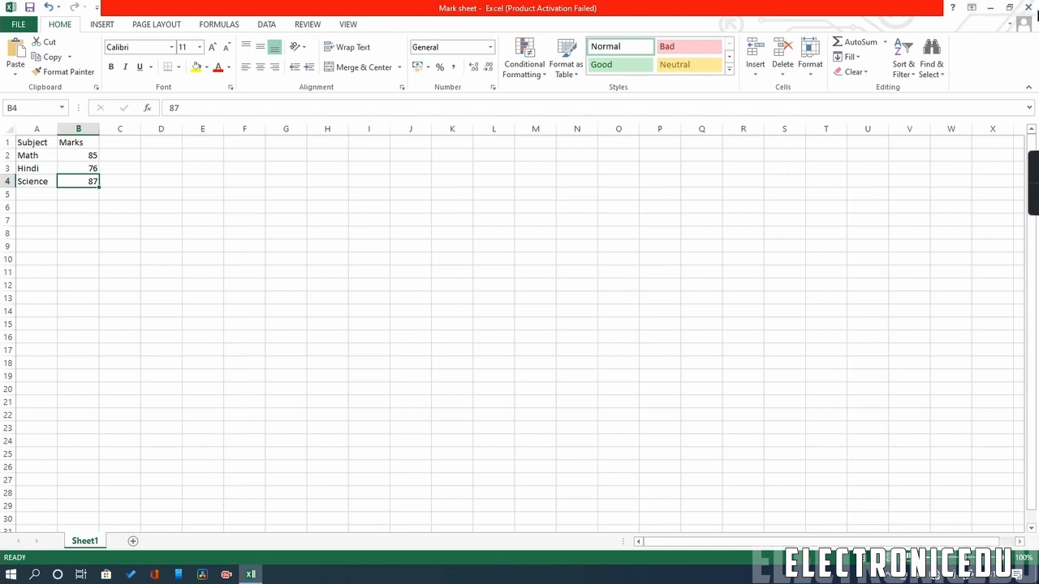
Close Excel and reopen the saved "Mark sheet" workbook from the desktop.
click(1028, 8)
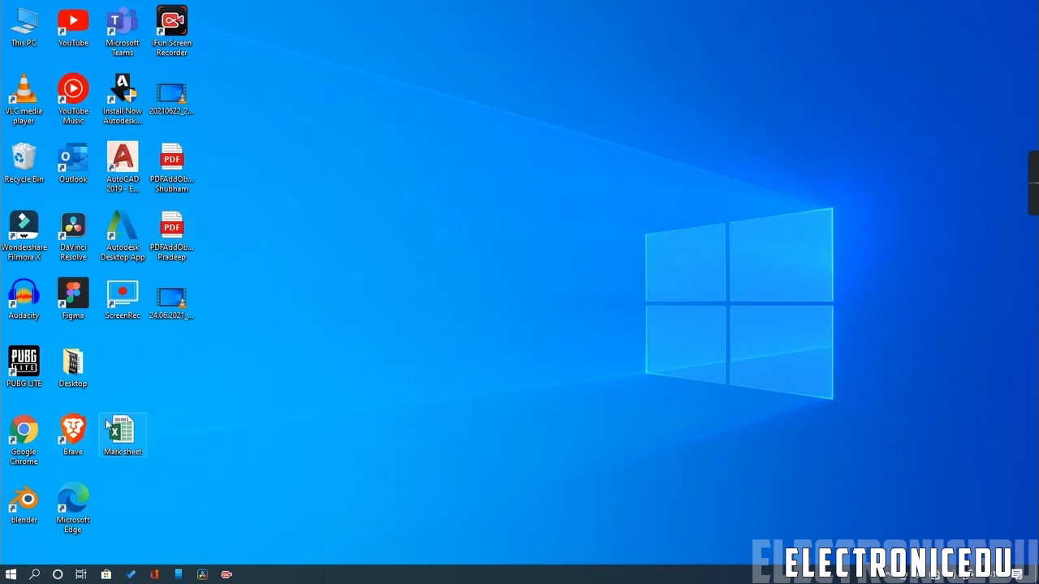
click(245, 397)
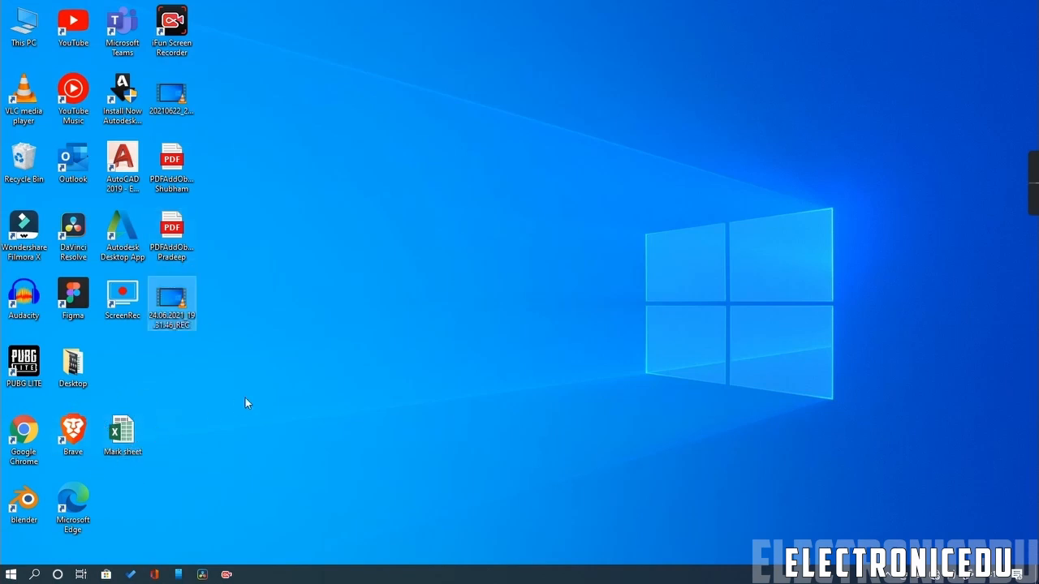
double_click(123, 434)
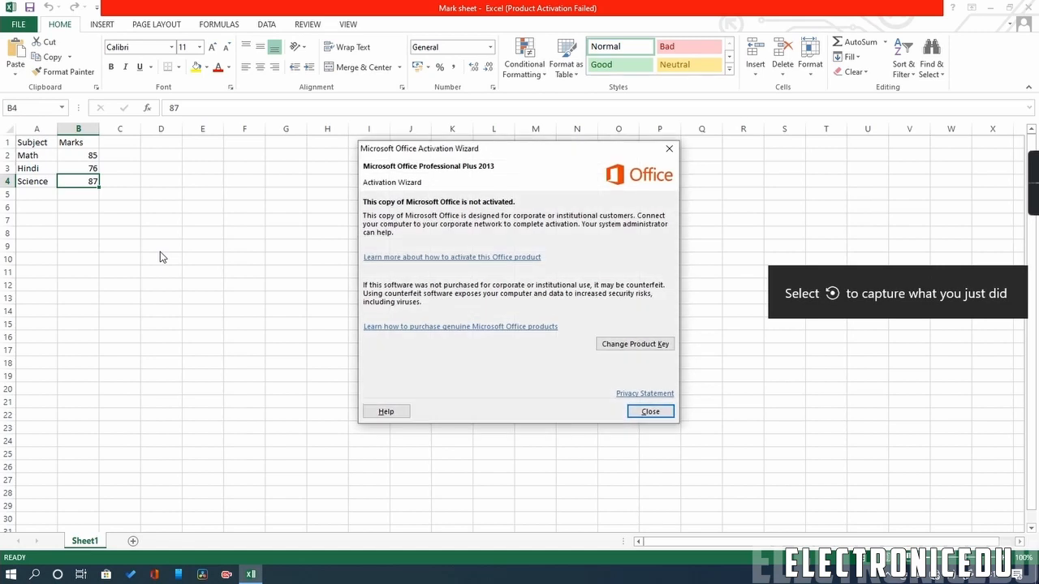
Dismiss the activation notice and add the subjects Art and Sanskrit in cells A5 and A6.
click(637, 414)
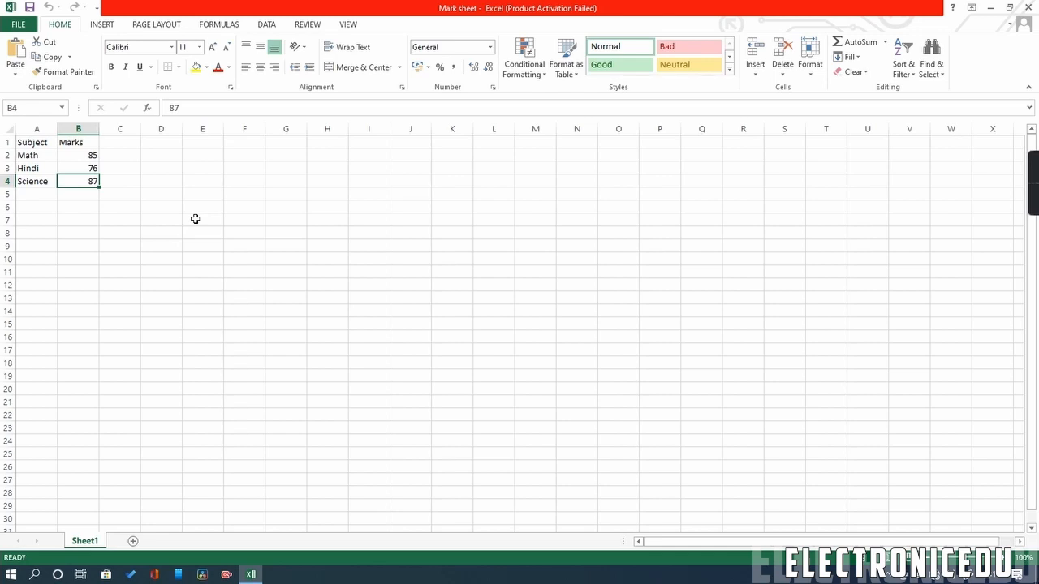
click(101, 225)
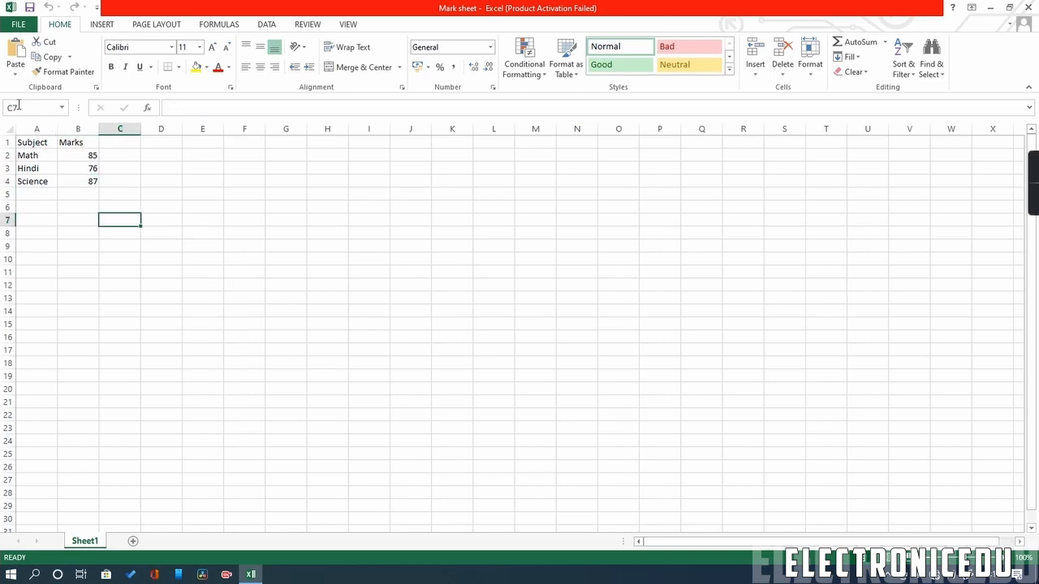
click(84, 207)
click(49, 194)
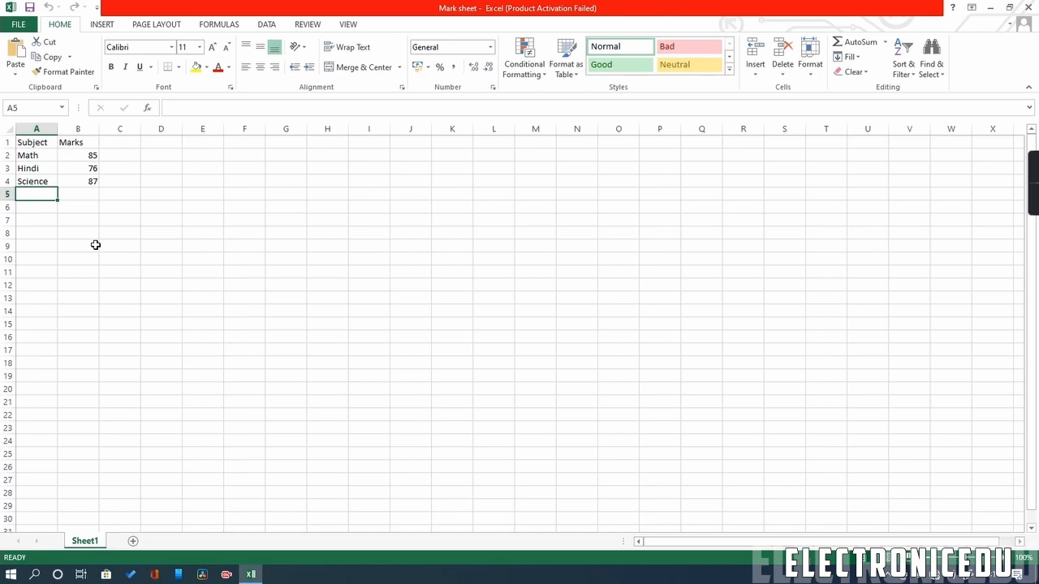
text(Art)
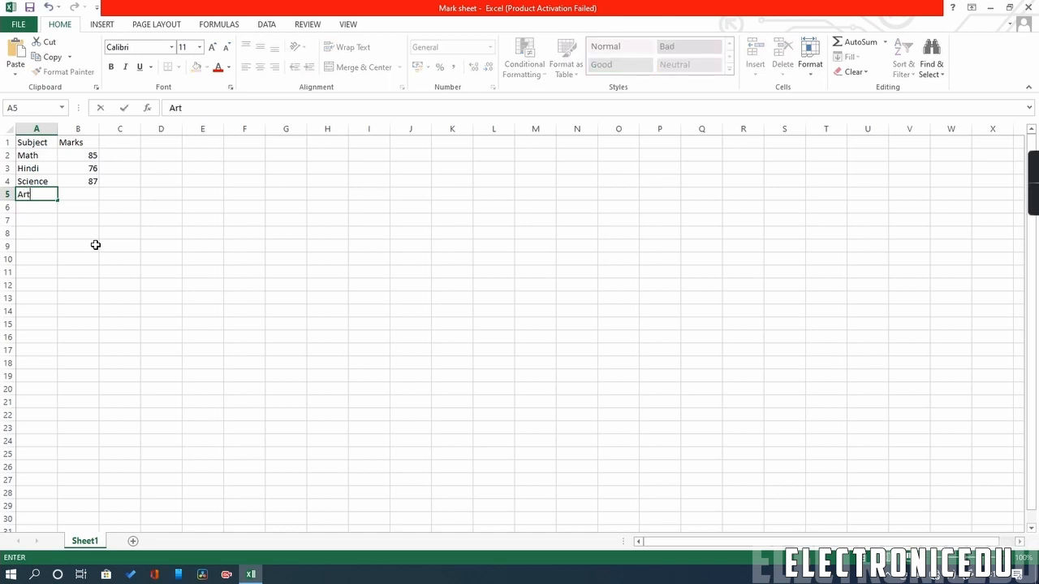
key(Return)
text(Sanskr)
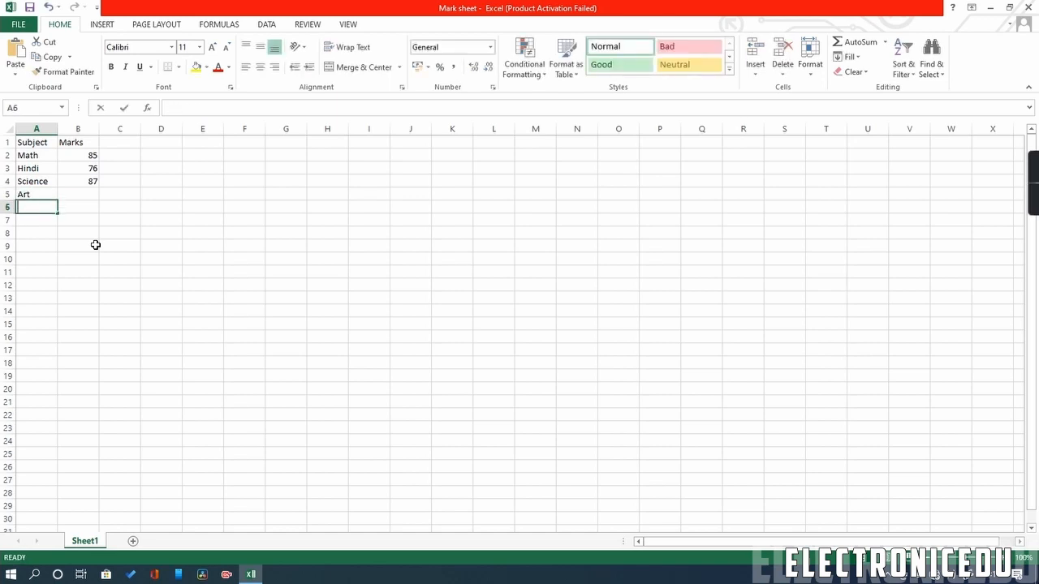
text(it)
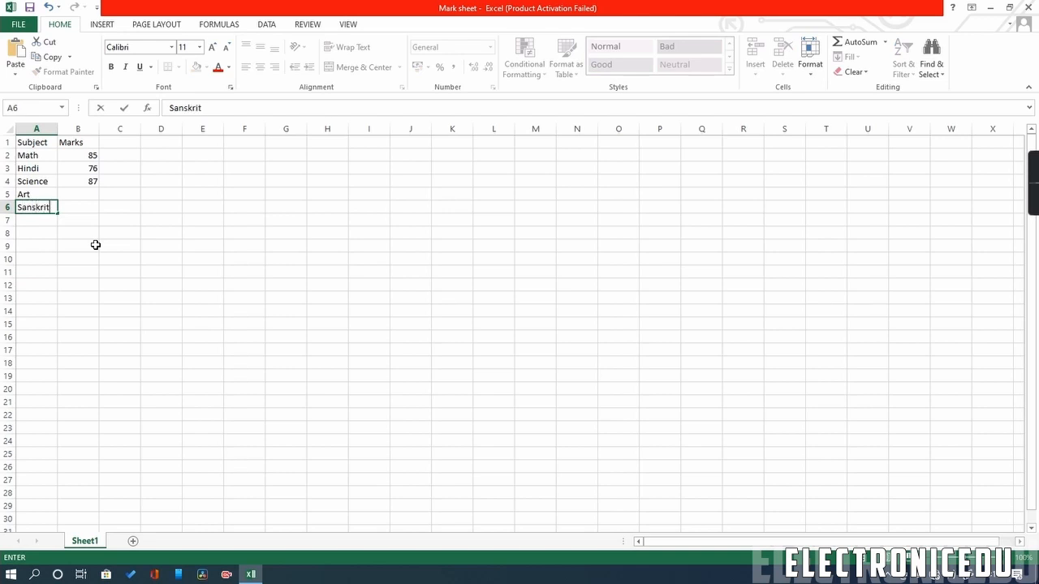
key(Return)
Enter the marks 45 for Art and 87 for Sanskrit in cells B5 and B6, and save the workbook.
key(Up)
key(Right)
key(Up)
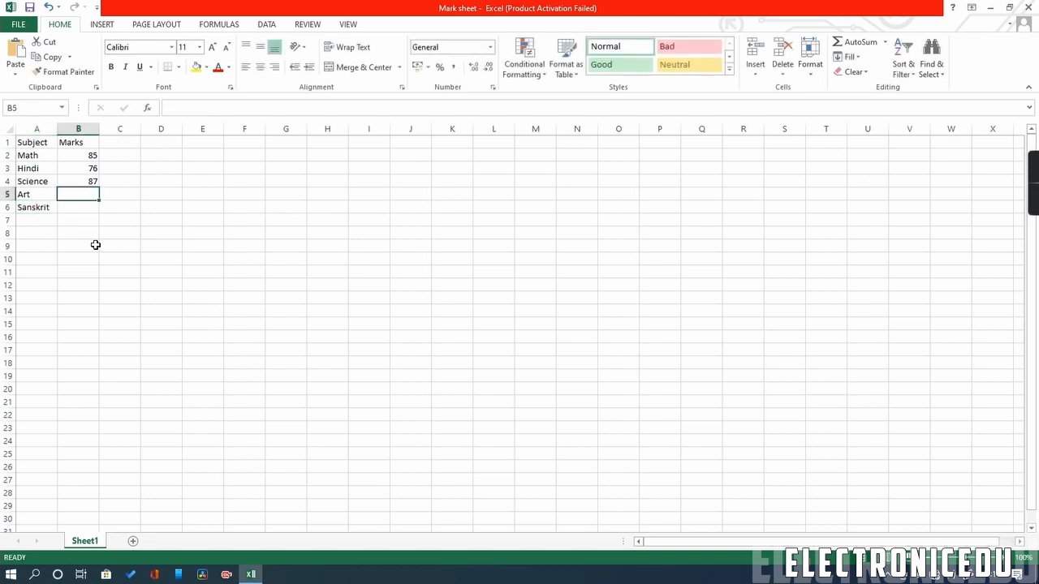
text(45)
key(Return)
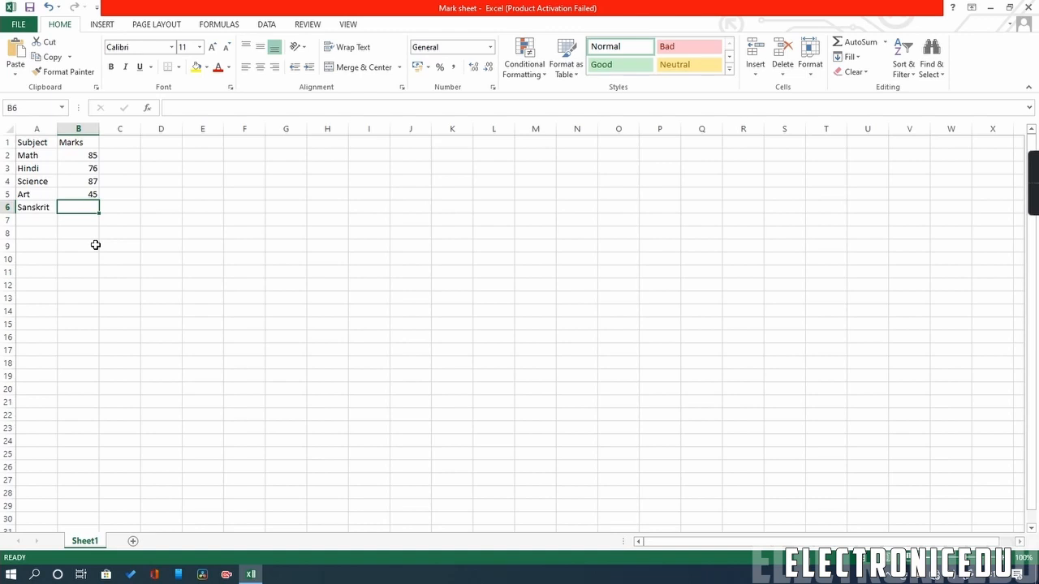
text(87)
key(Return)
key(Up)
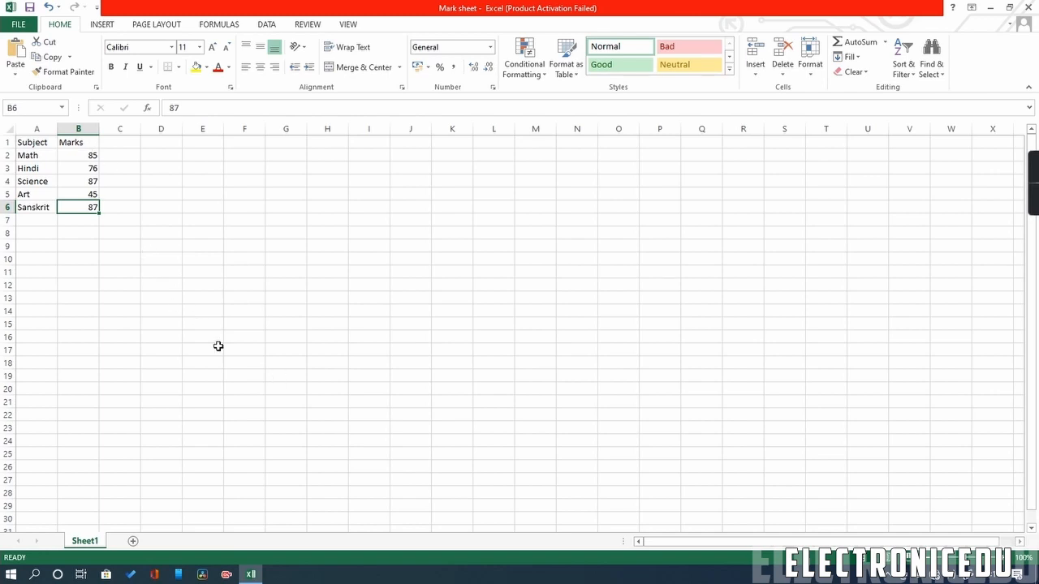
click(30, 8)
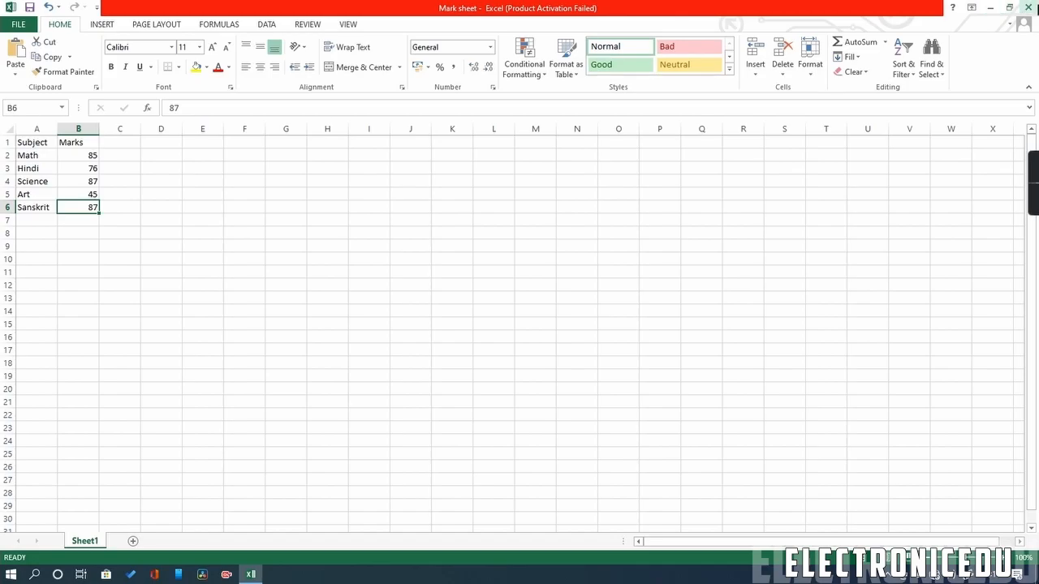
Close Excel, reopen the "Mark sheet" workbook from the desktop and dismiss the activation notice.
click(1028, 8)
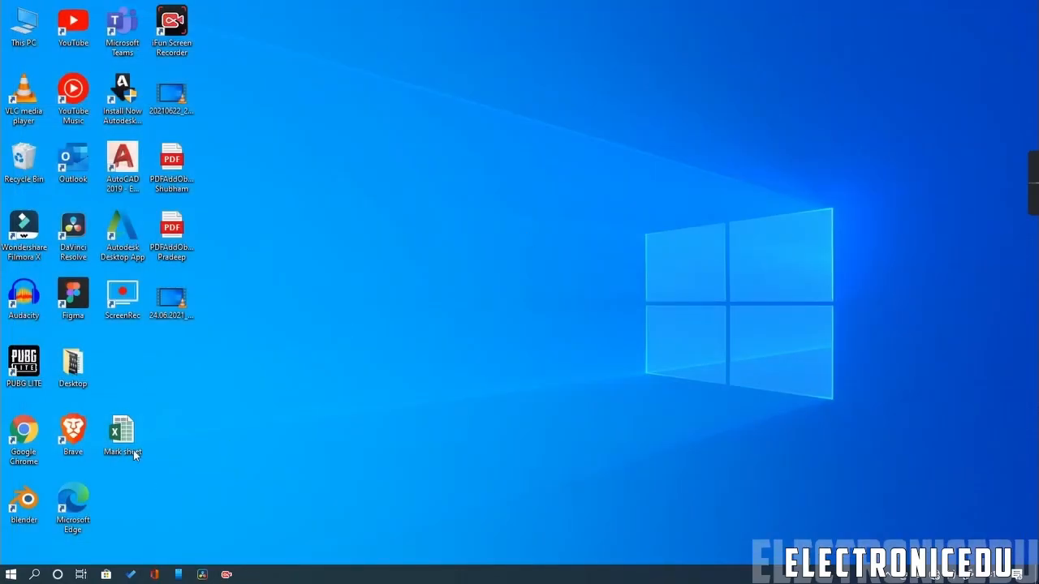
click(134, 455)
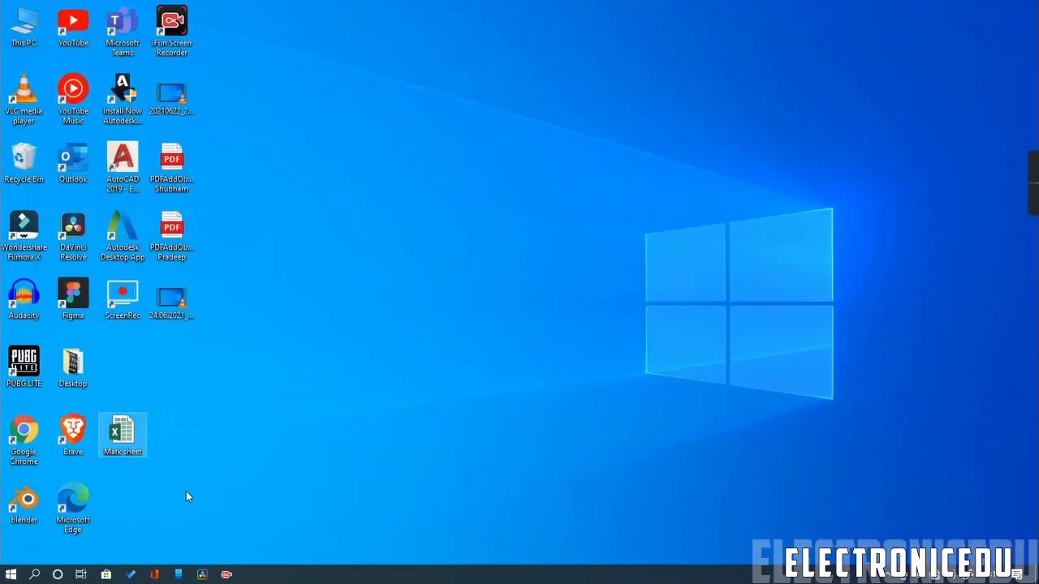
double_click(120, 438)
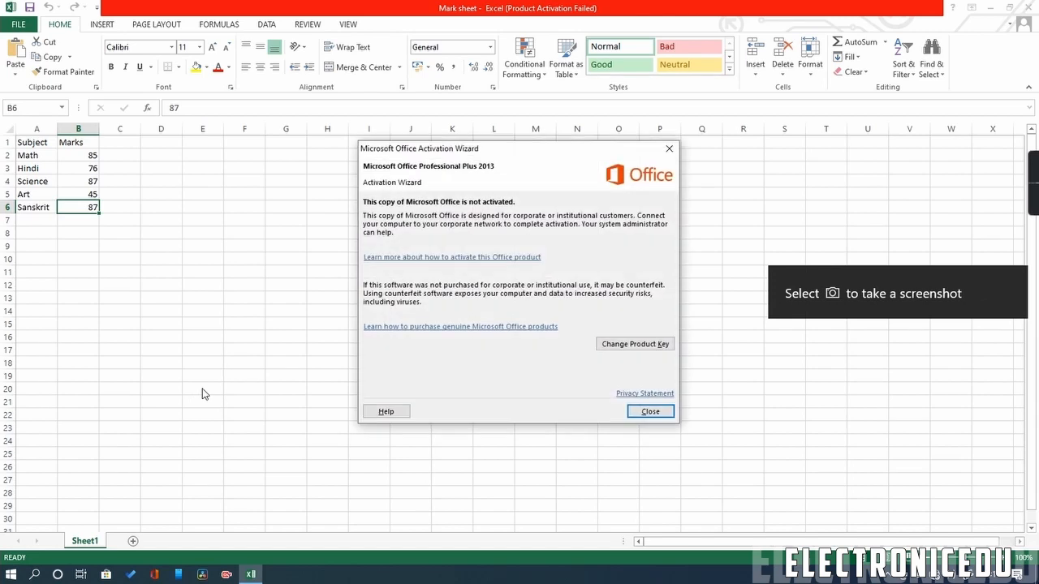
click(650, 413)
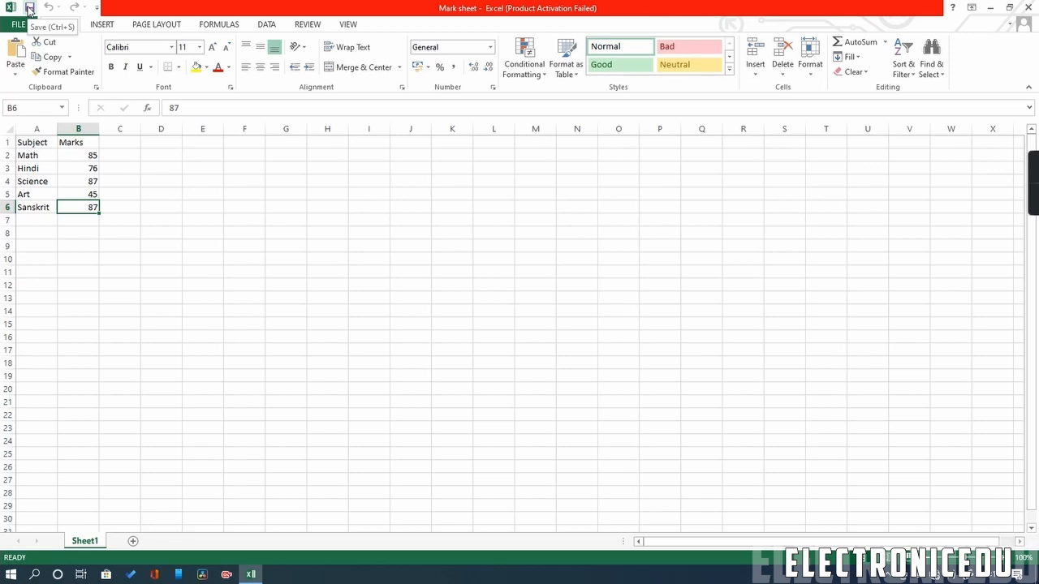
Add the subject SST with a mark of 45 in row 7 below Sanskrit.
click(207, 218)
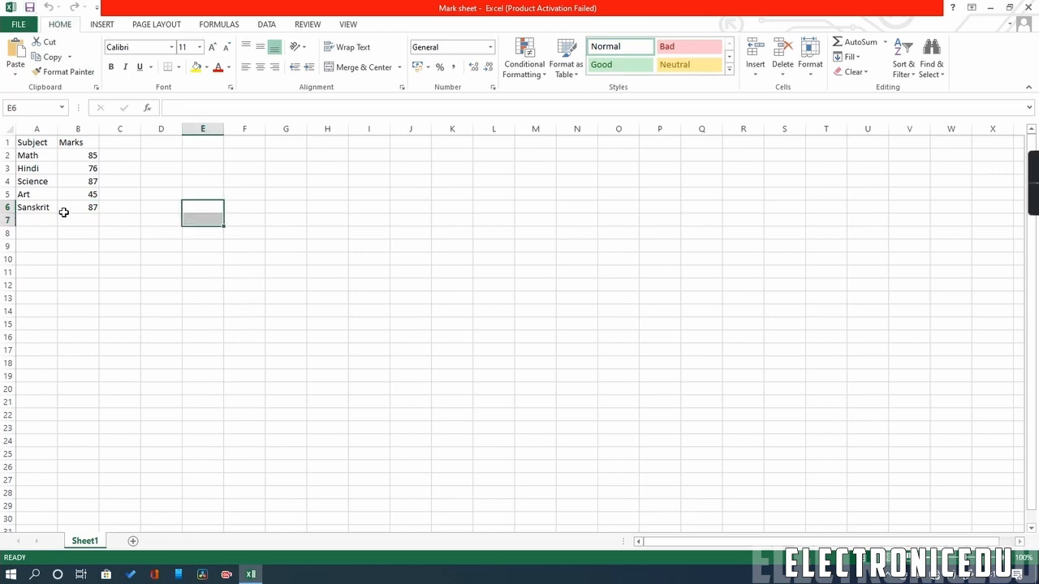
click(34, 221)
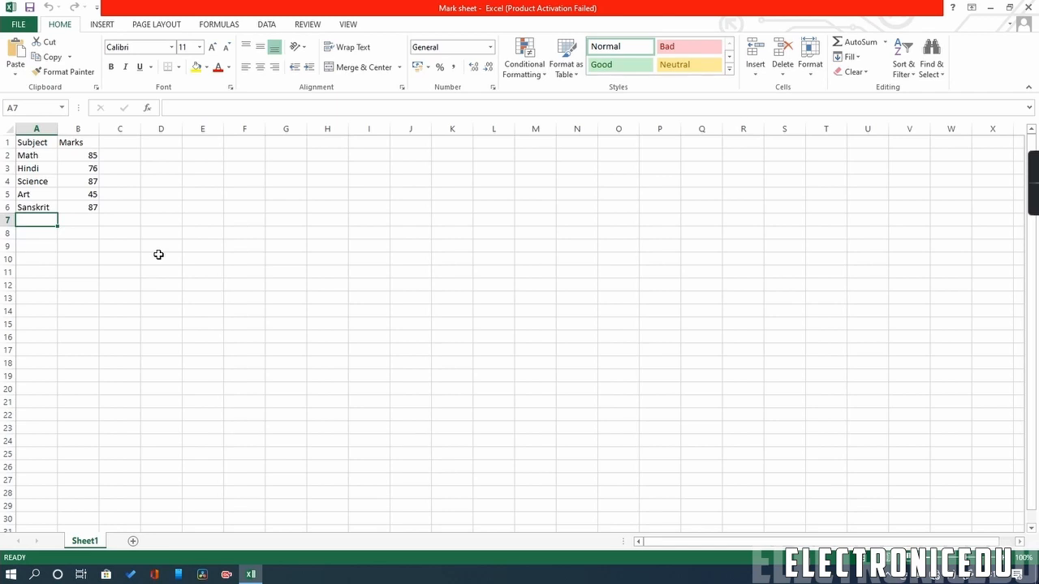
text(SST)
key(Tab)
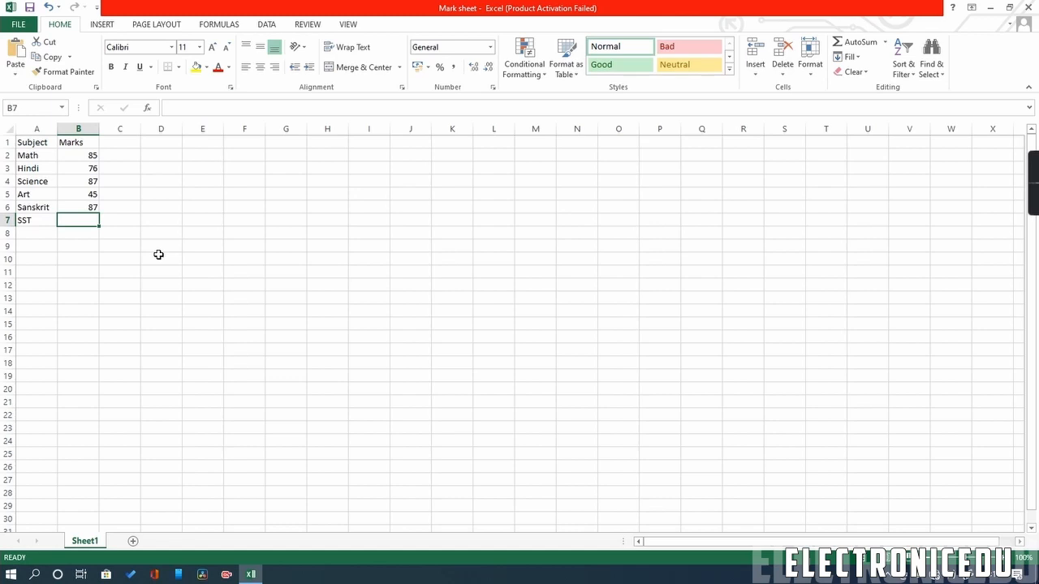
text(45)
key(Return)
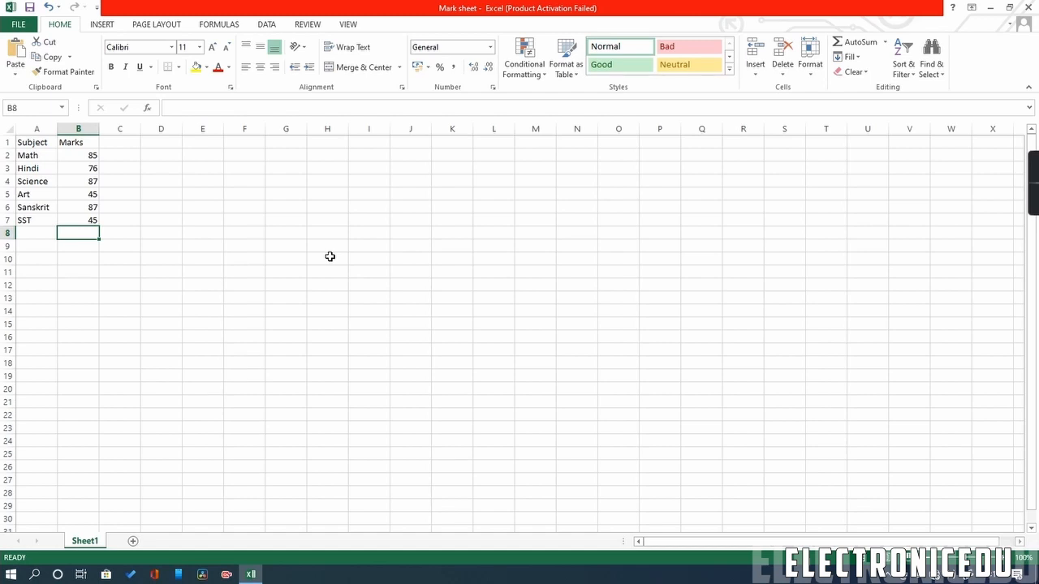
Close the workbook and open "Mark sheet" again from the desktop, dismissing the activation notice.
click(1027, 7)
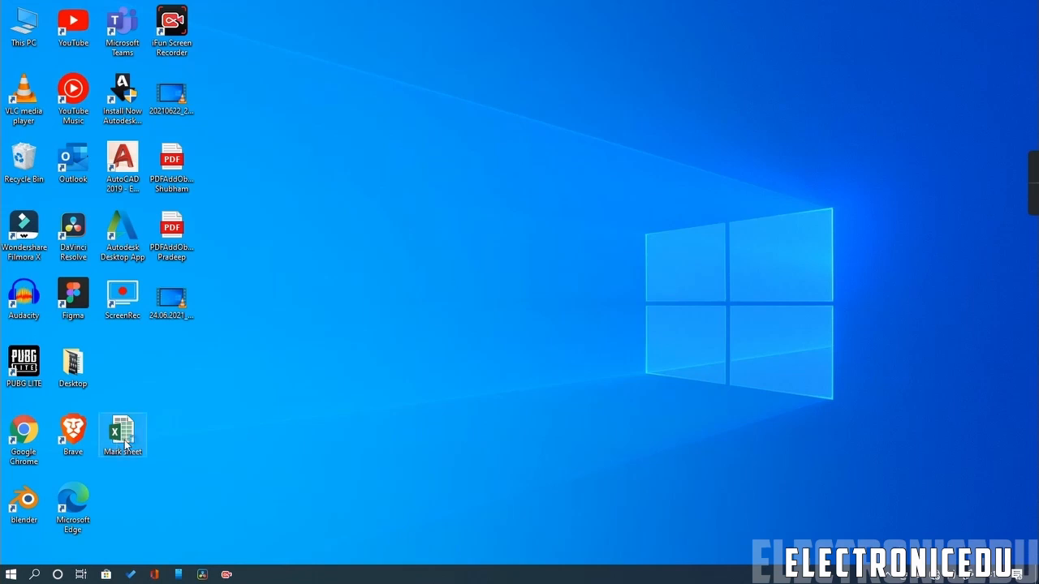
double_click(123, 438)
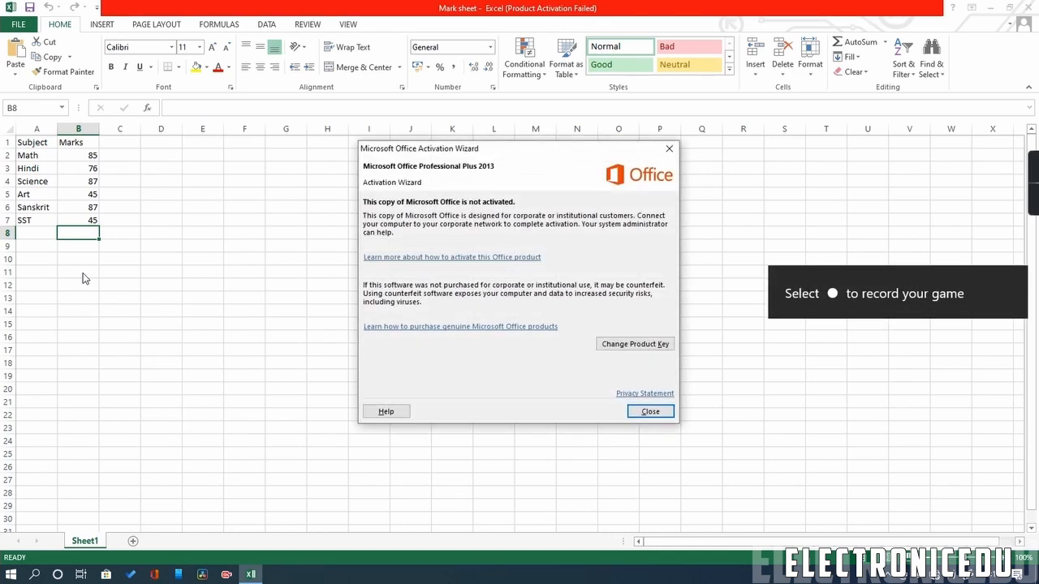
click(660, 412)
click(110, 247)
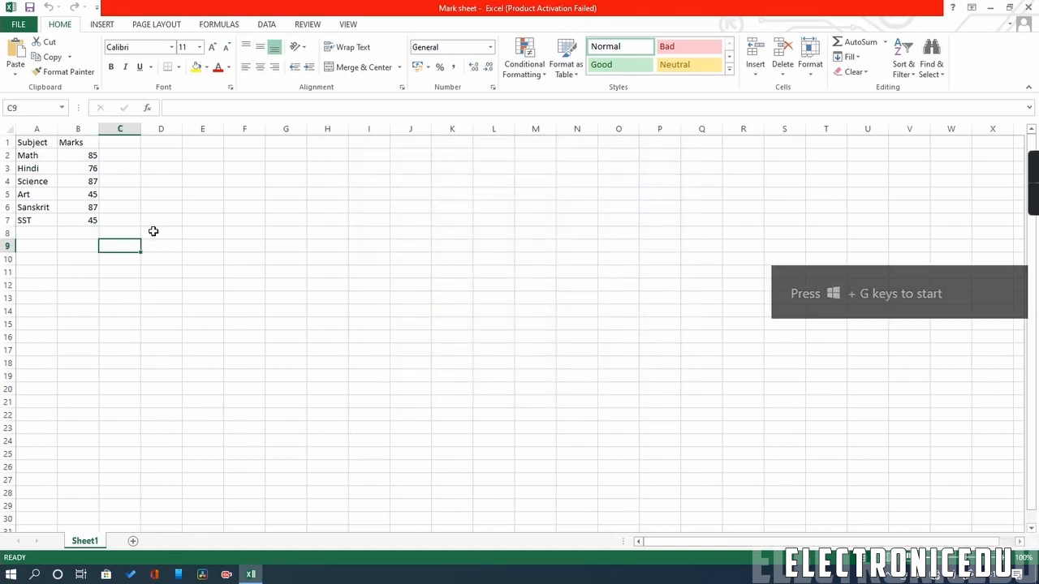
click(87, 359)
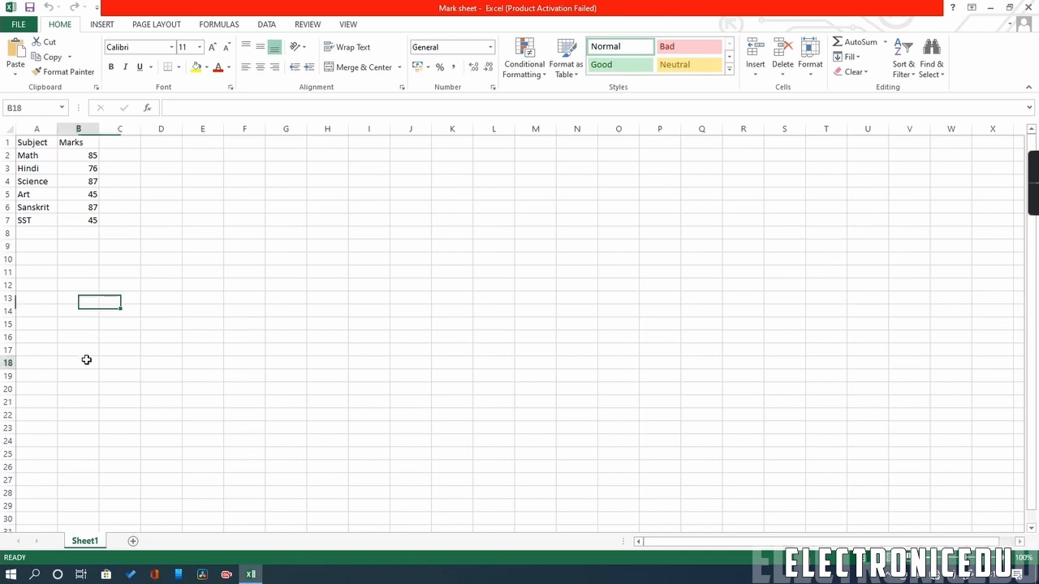
click(65, 245)
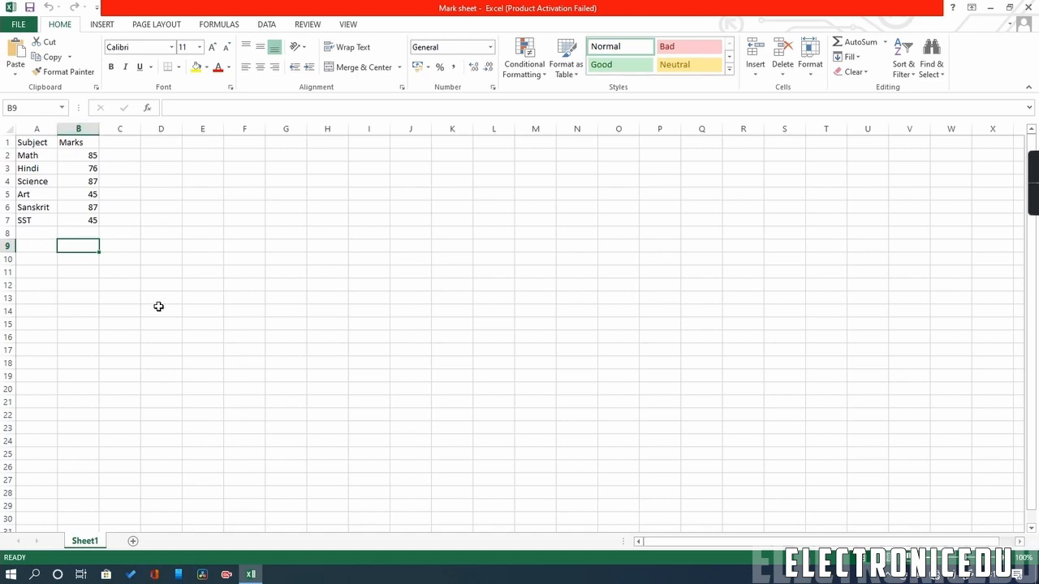
click(45, 233)
click(119, 305)
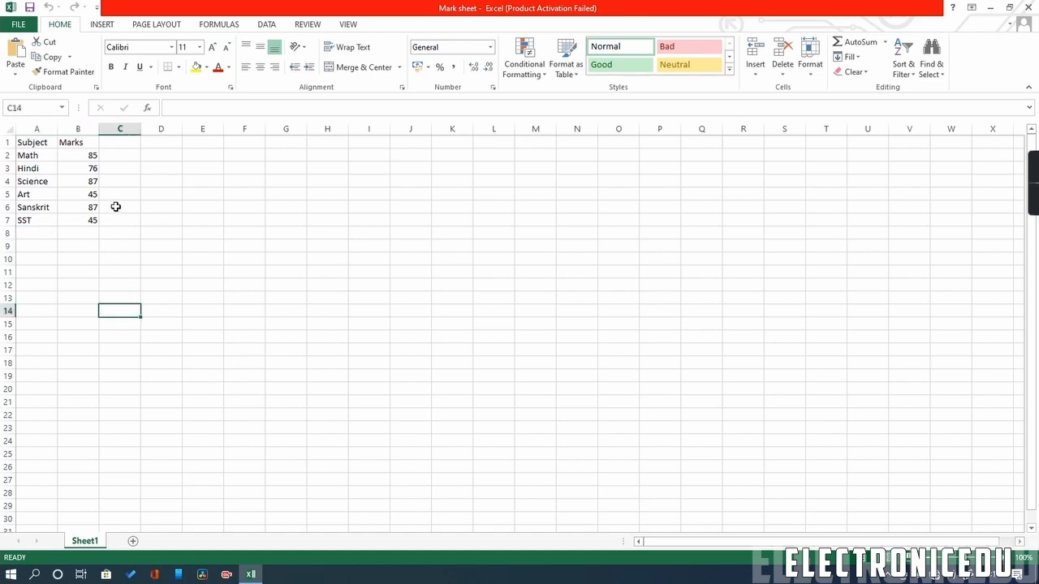
click(116, 207)
click(150, 153)
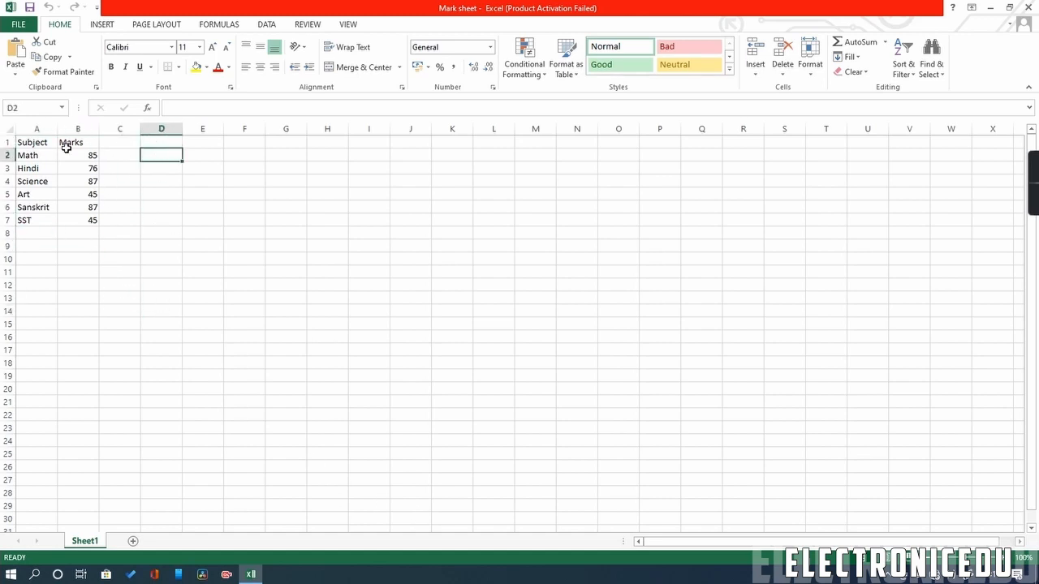
Insert an empty row above the Subject and Marks header row.
click(8, 142)
right_click(8, 142)
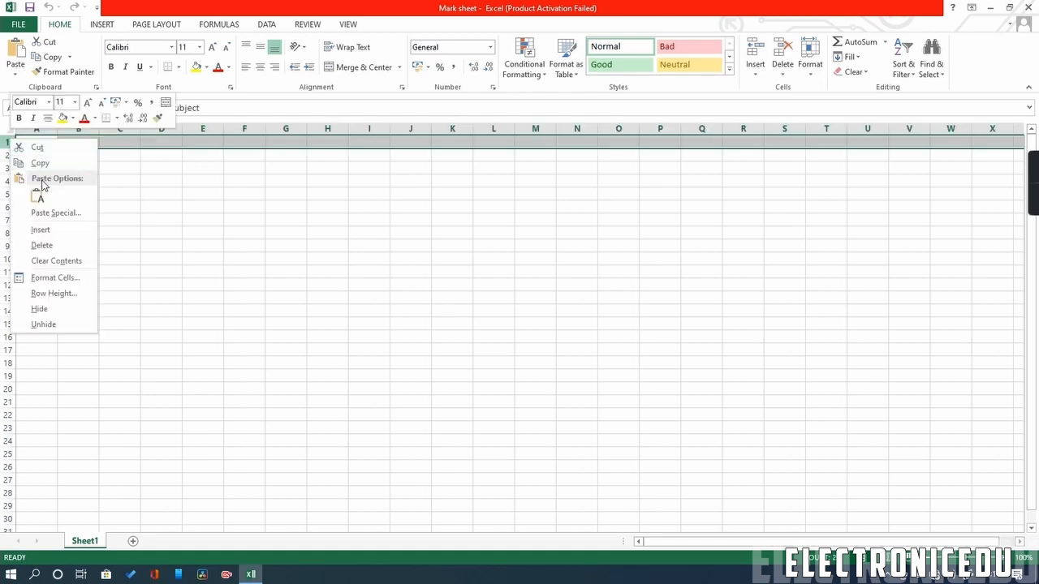
click(40, 228)
click(251, 312)
Merge and center cells A1:B1 above the table and enter the first student's name as its heading.
drag(32, 143, 70, 143)
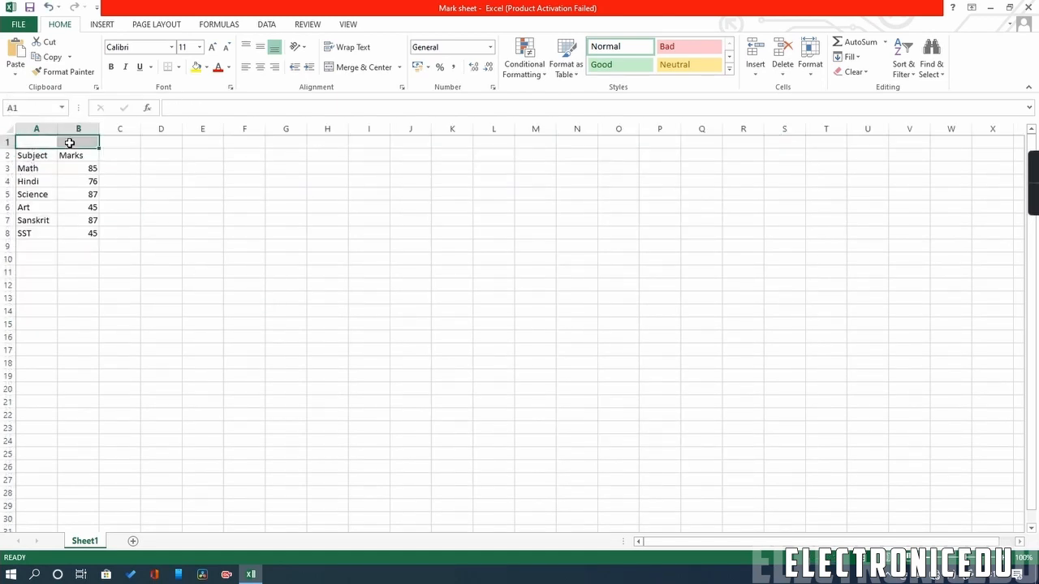
key(alt+h)
key(m)
key(c)
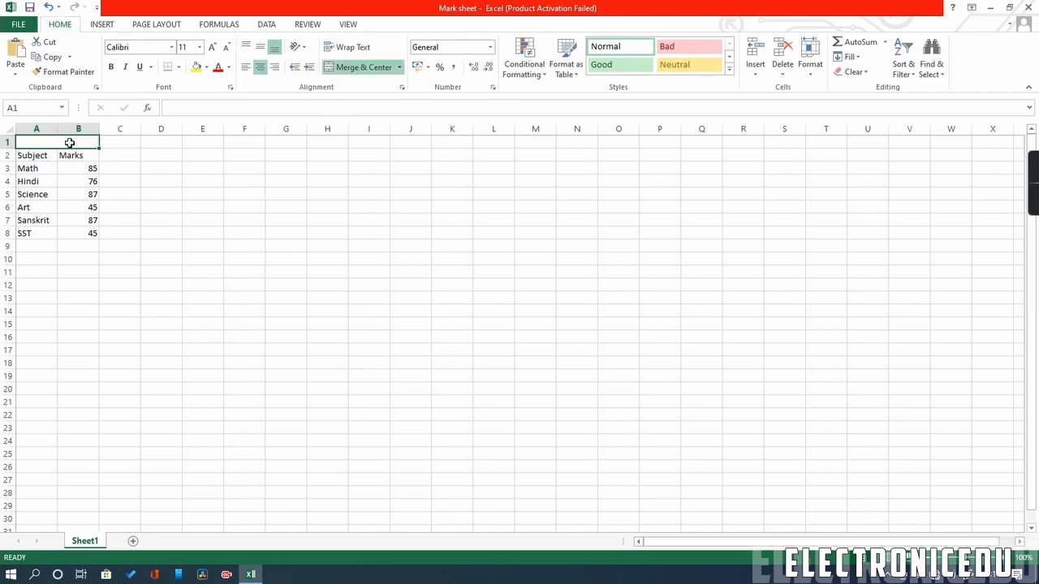
text(Rahul)
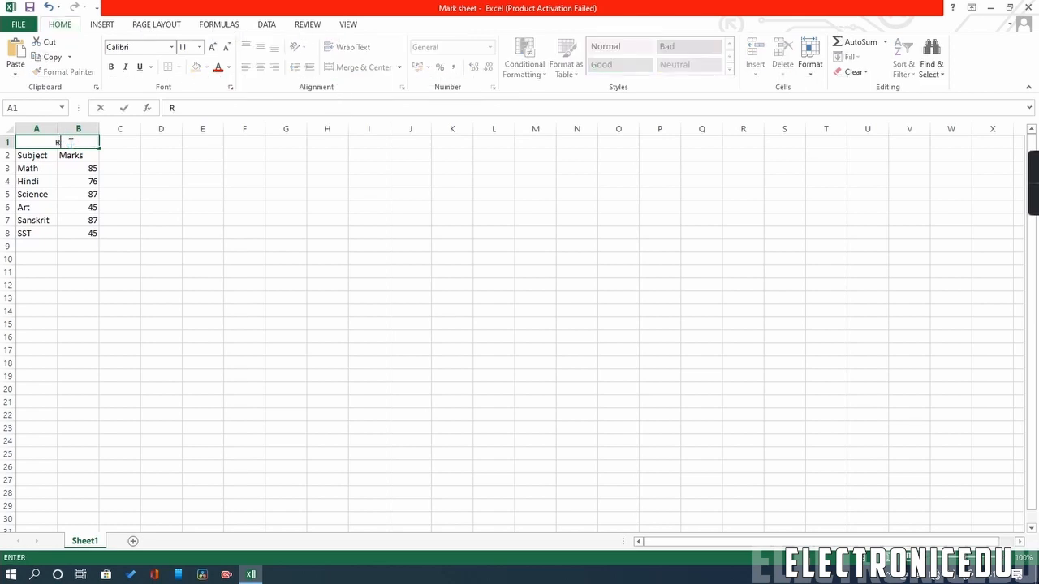
key(Return)
Merge and center cells D1:E1 and enter the second student's name as a heading.
key(Up)
key(Right)
key(Right)
key(Right)
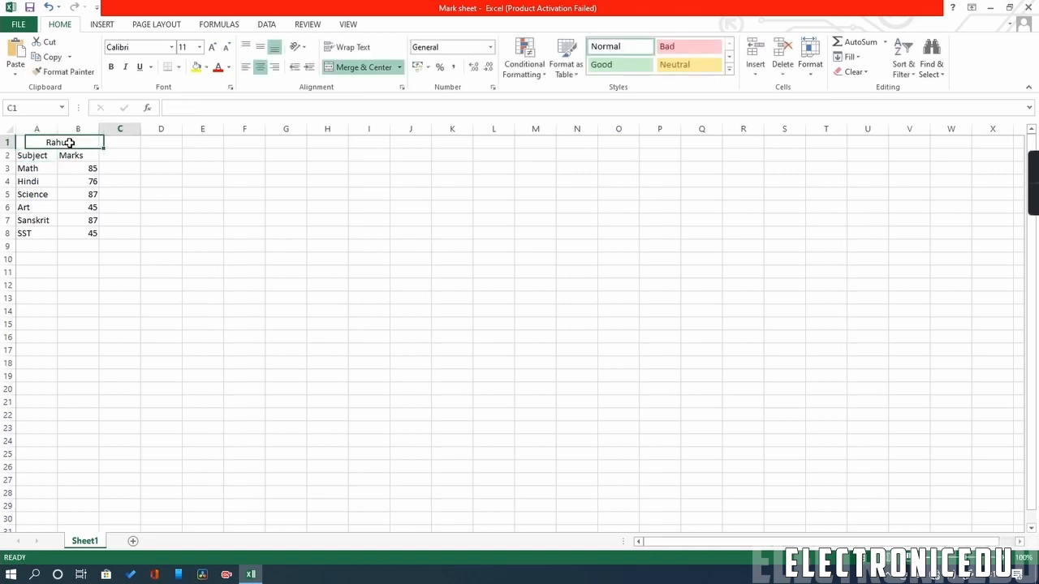
key(Left)
key(shift+Right)
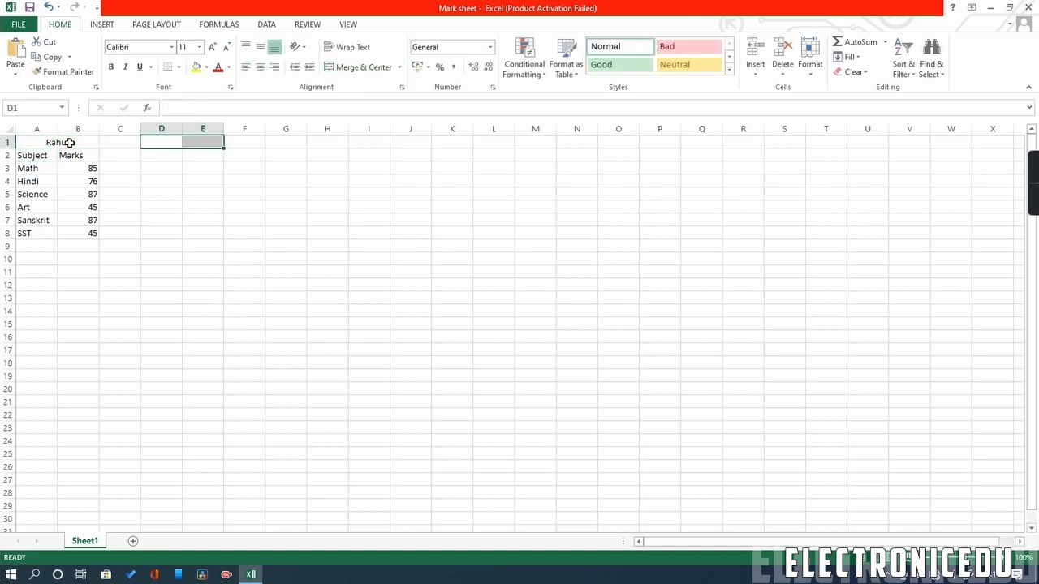
key(alt+h)
text(mcRohit)
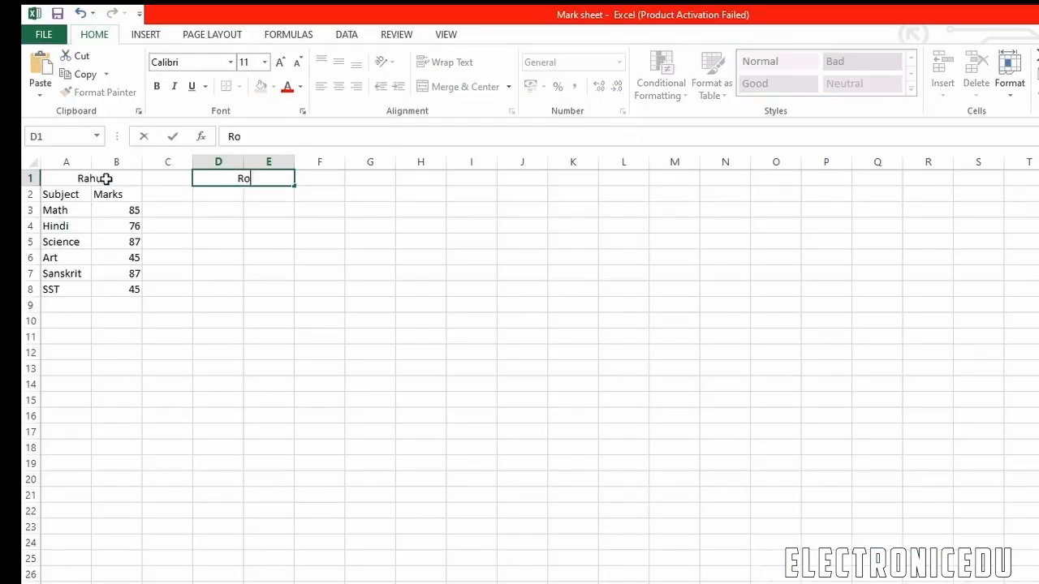
key(Return)
Copy the subject column A2:A8 to the cells starting at D2 under the second student's name.
key(Down)
key(Left)
key(Left)
key(Left)
key(Up)
key(shift+Down)
key(shift+Down)
key(shift+Down)
key(shift+Down)
key(shift+Down)
key(shift+Down)
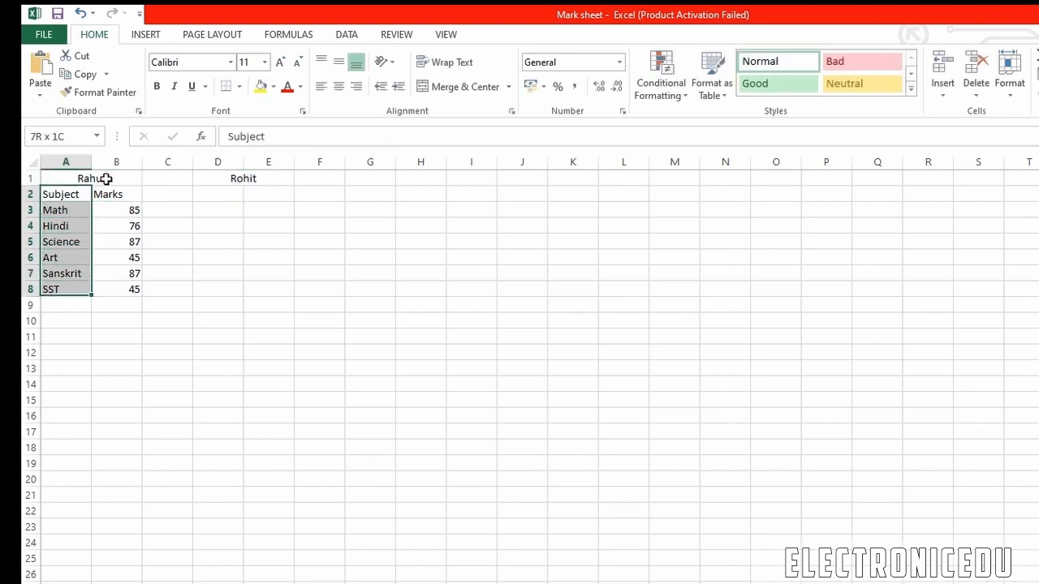
key(ctrl+c)
key(Right)
key(Right)
key(Right)
key(ctrl+v)
key(Down)
key(shift+Down)
key(Up)
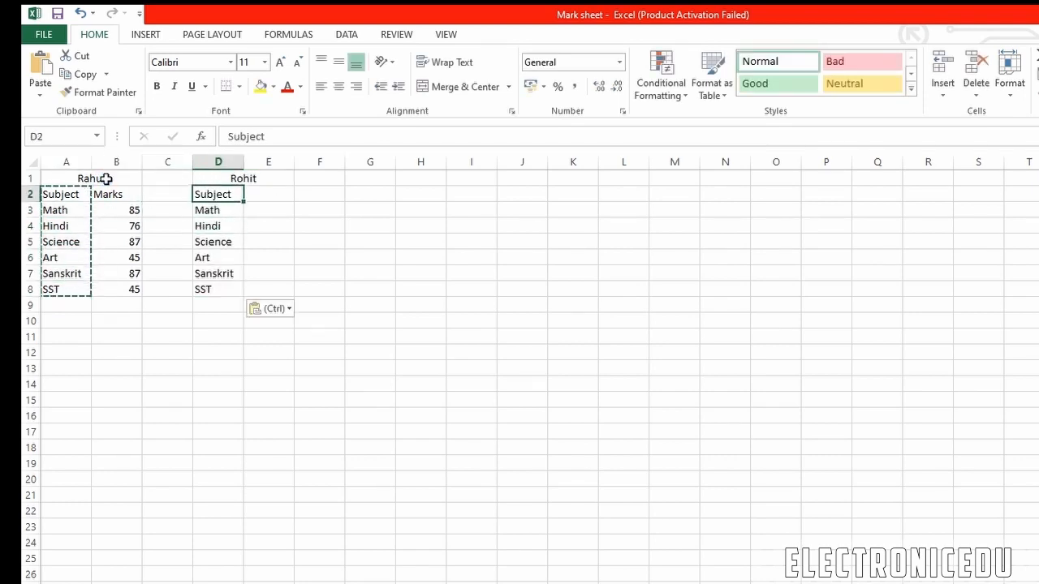
key(Right)
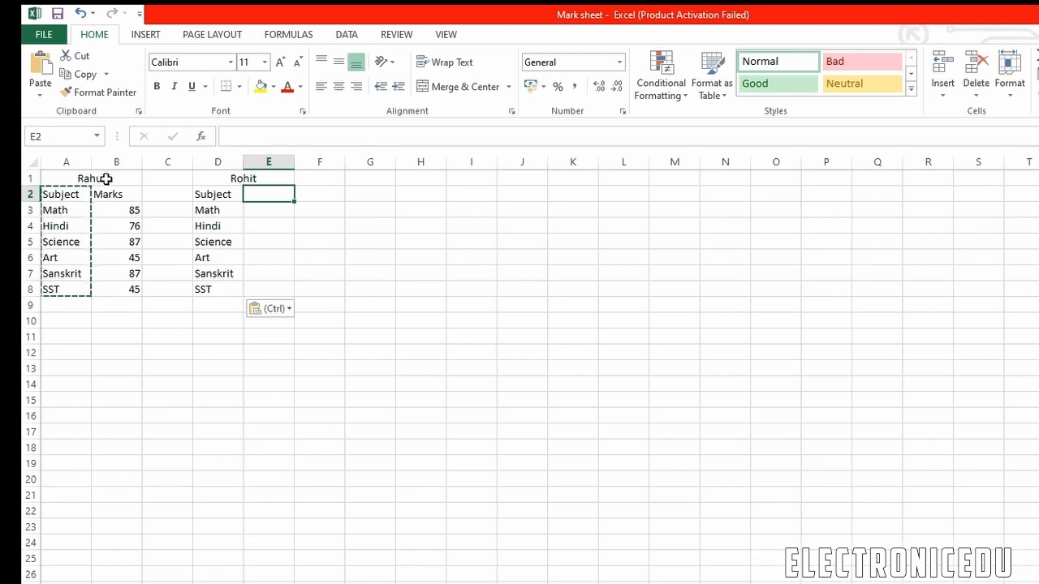
Enter the heading Marks in E2 and the second student's marks 64, 57, 87, 97, 65 and 85 in E3:E8.
text(Marks)
key(Return)
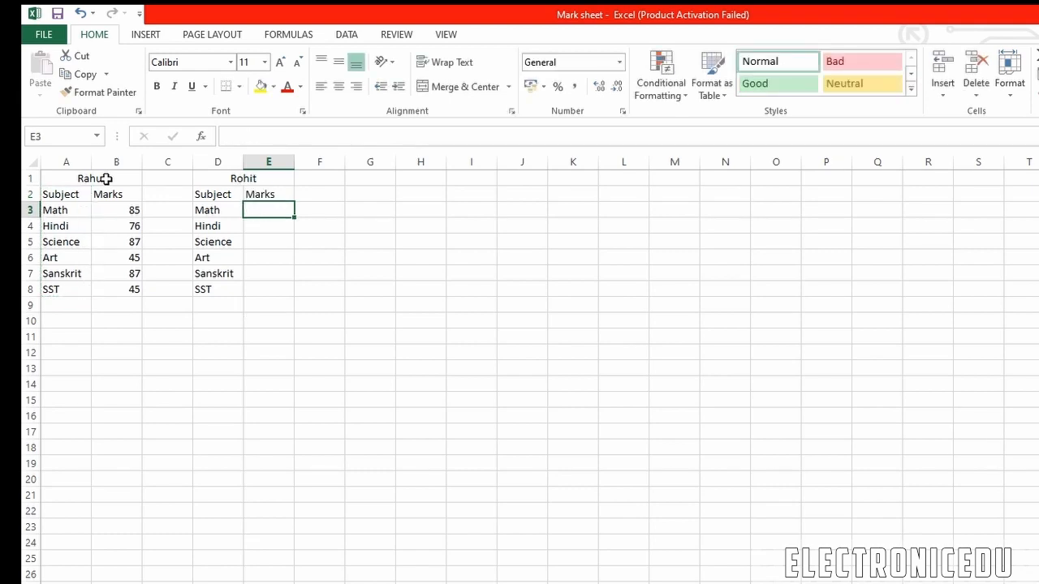
text(64)
key(Return)
text(57)
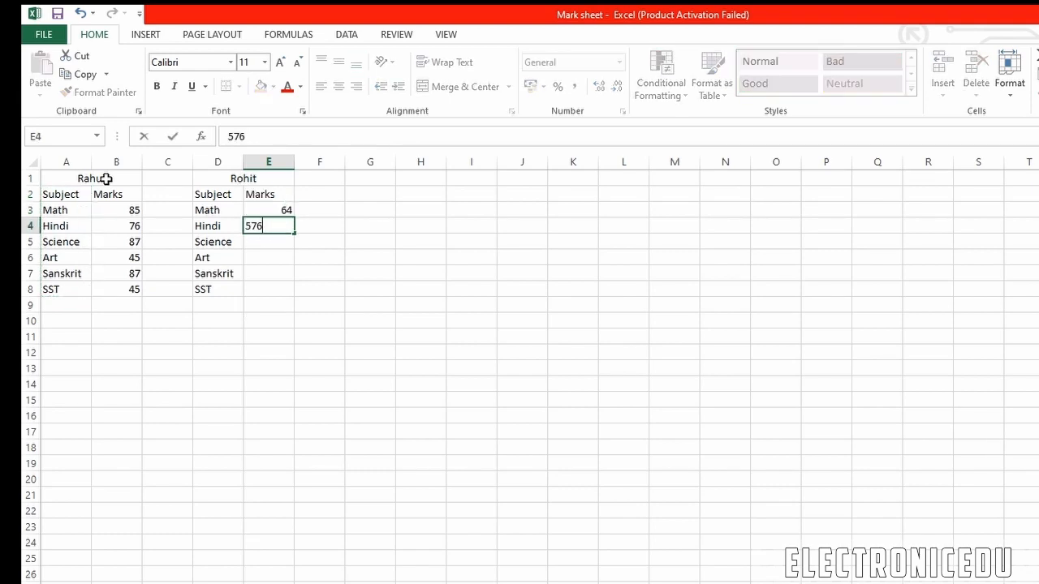
key(Return)
text(87)
key(Return)
text(97)
key(Return)
text(65)
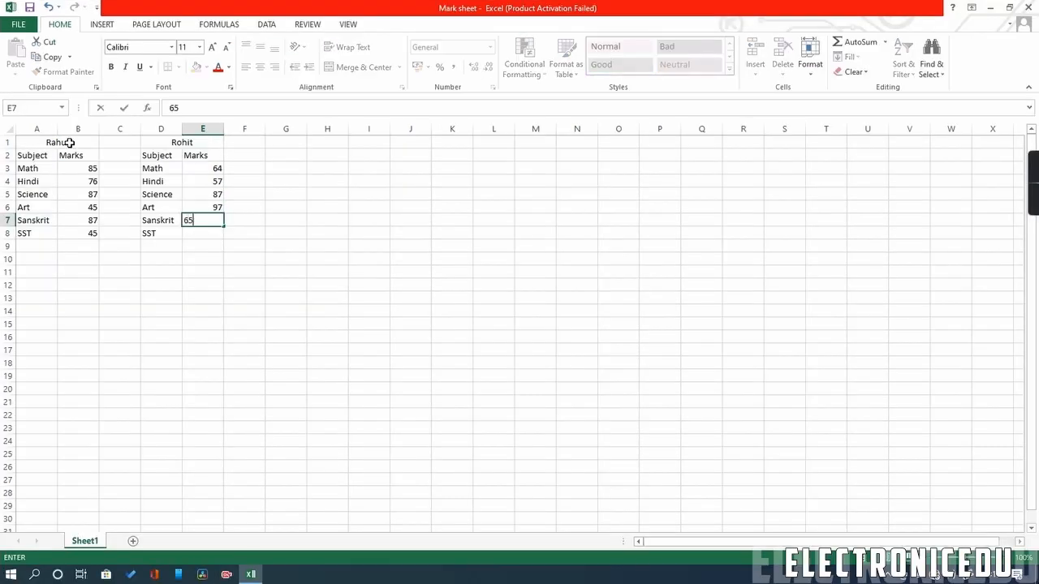
key(Return)
text(85)
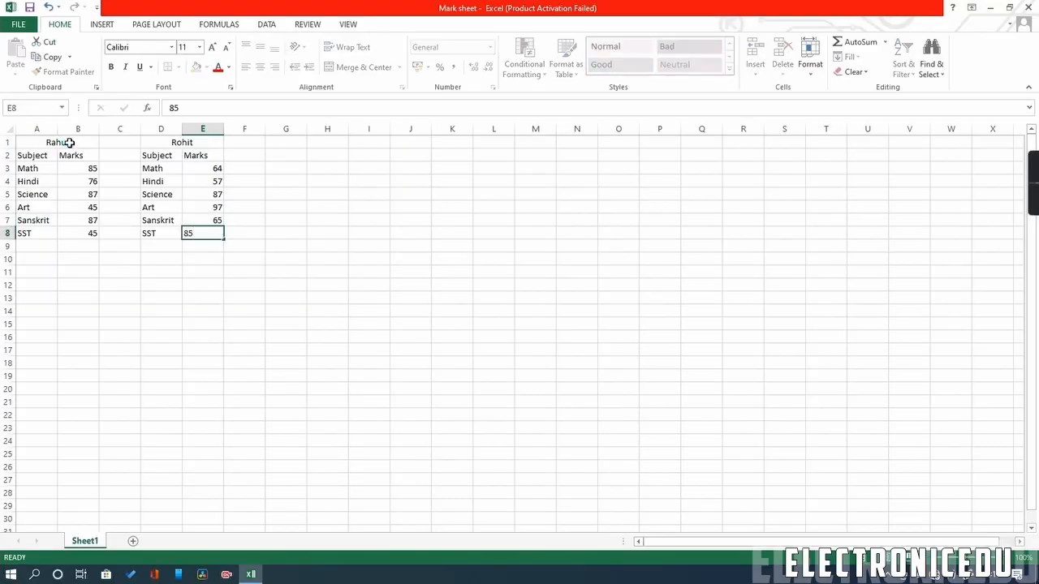
key(Return)
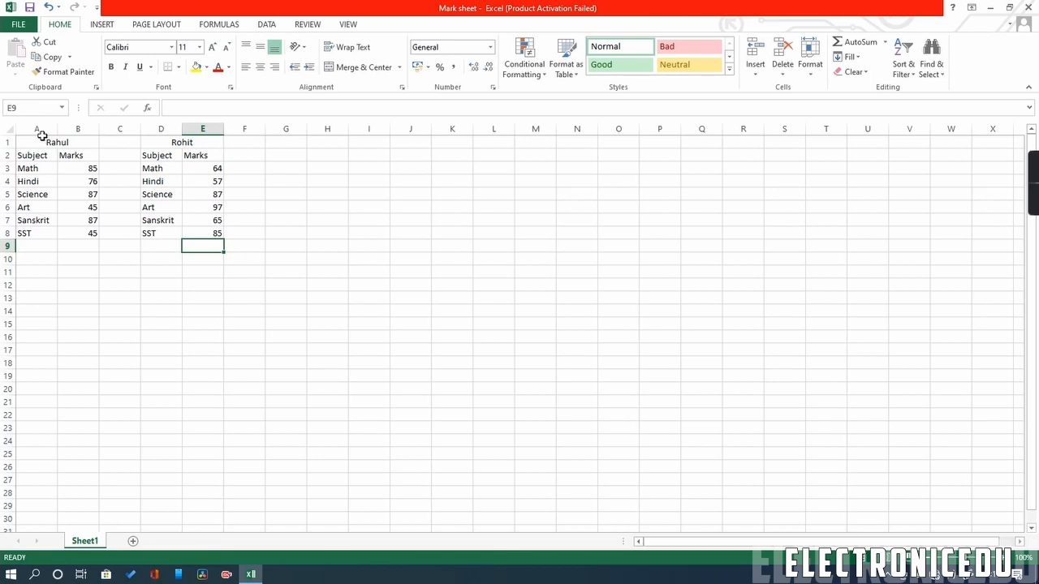
Save the updated Mark sheet workbook under its existing name.
click(18, 25)
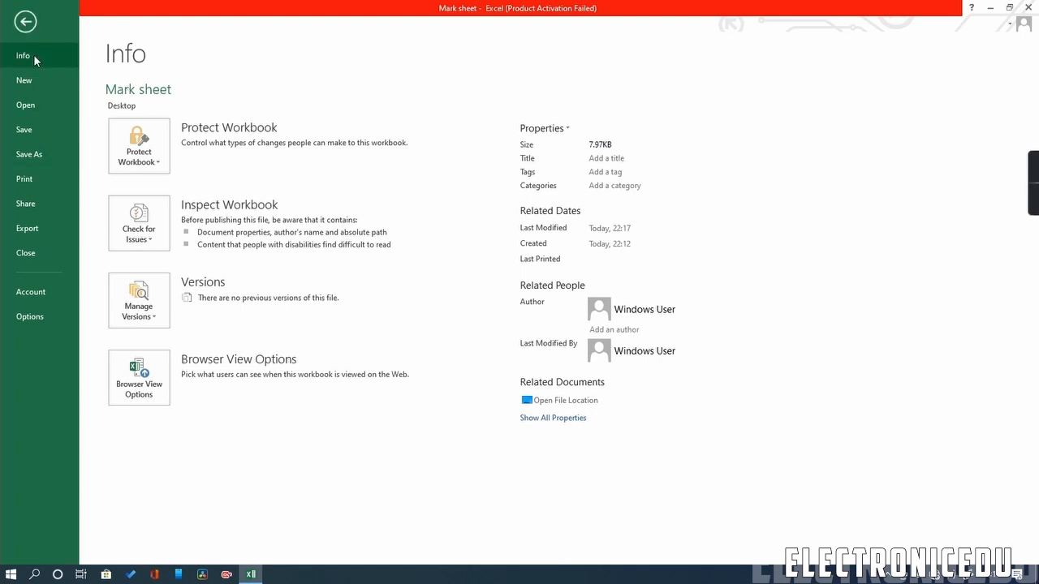
click(25, 23)
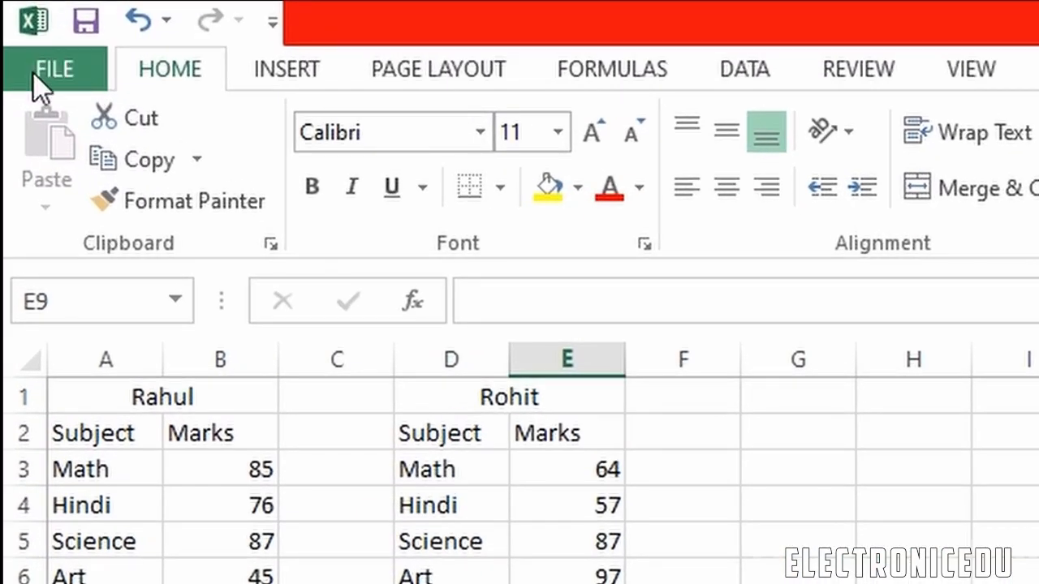
click(63, 77)
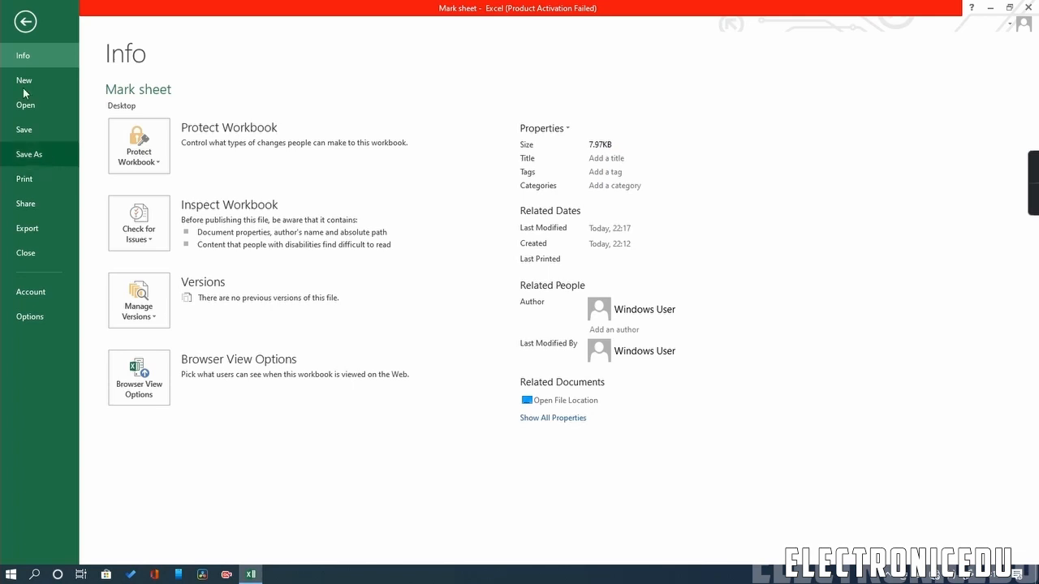
click(42, 132)
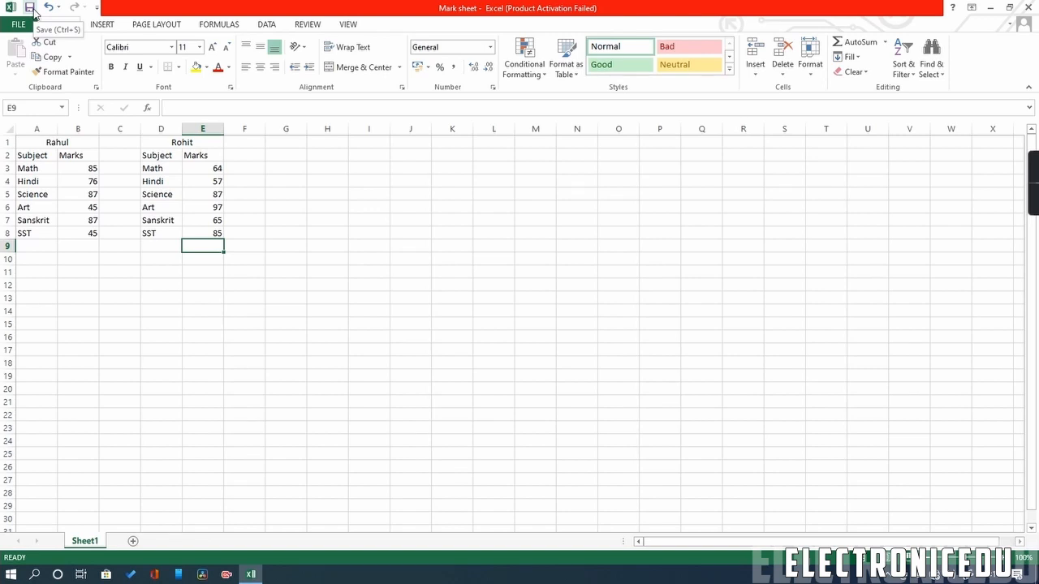
click(18, 24)
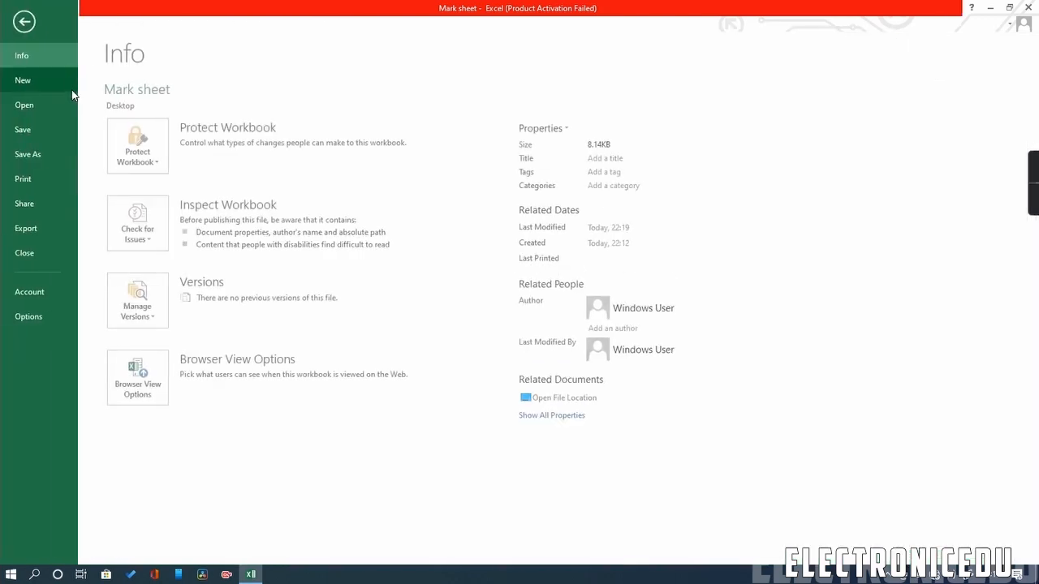
click(35, 130)
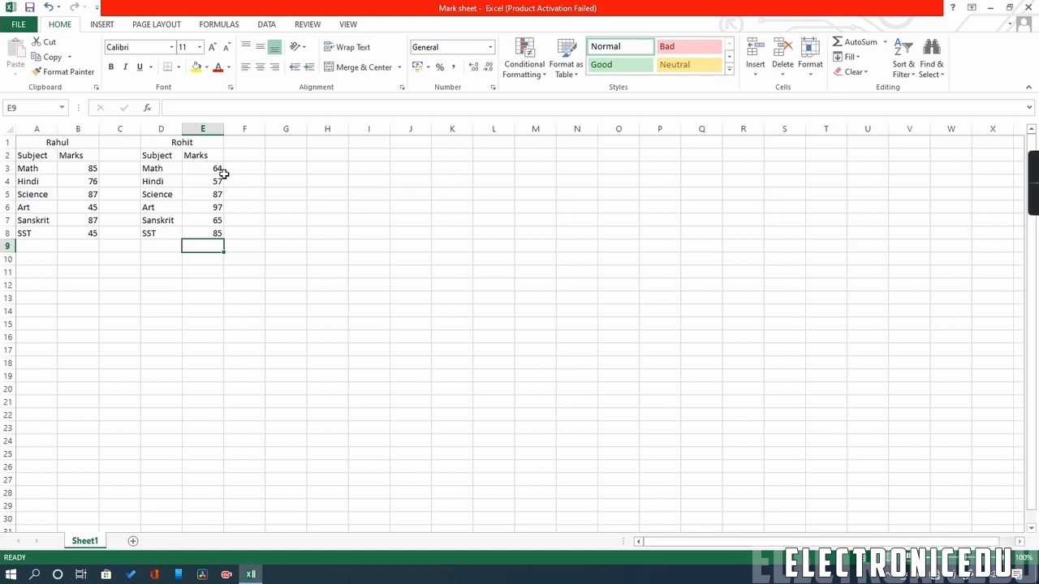
Merge and center cells G1:H1 and enter the third student's name as a heading.
click(330, 302)
click(241, 285)
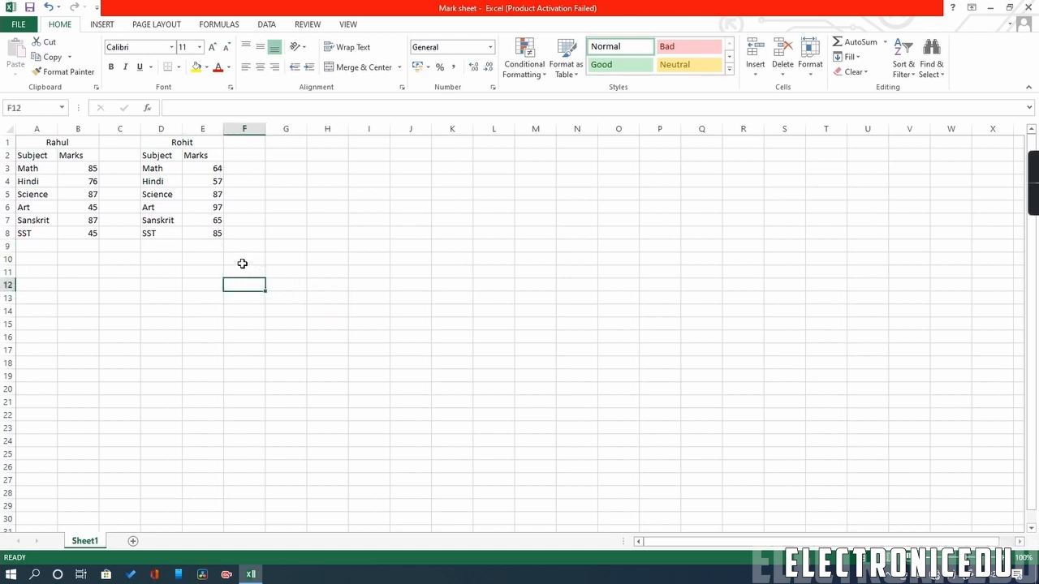
click(315, 261)
click(193, 129)
drag(278, 146, 320, 144)
key(alt)
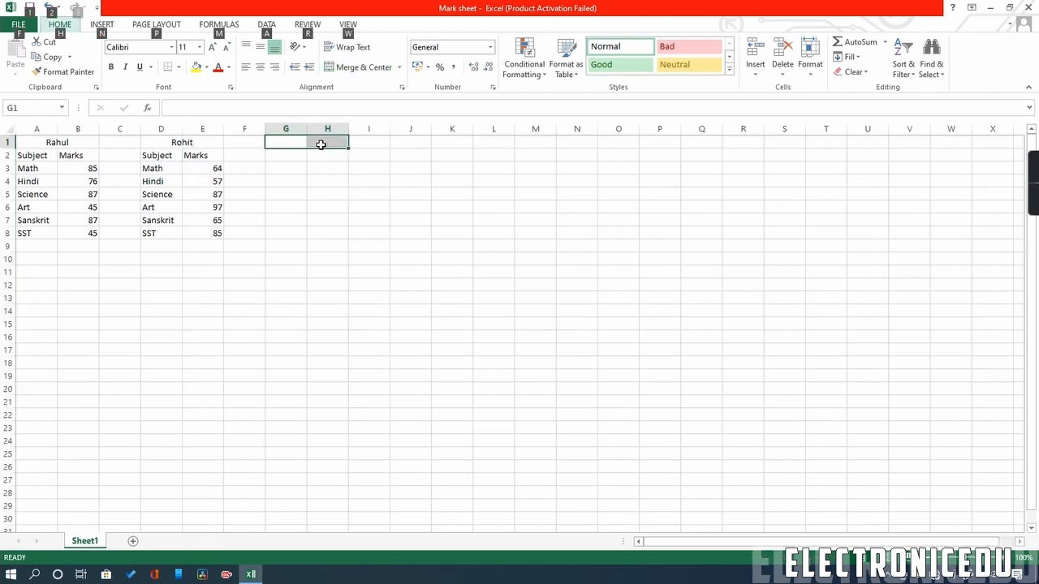
key(h)
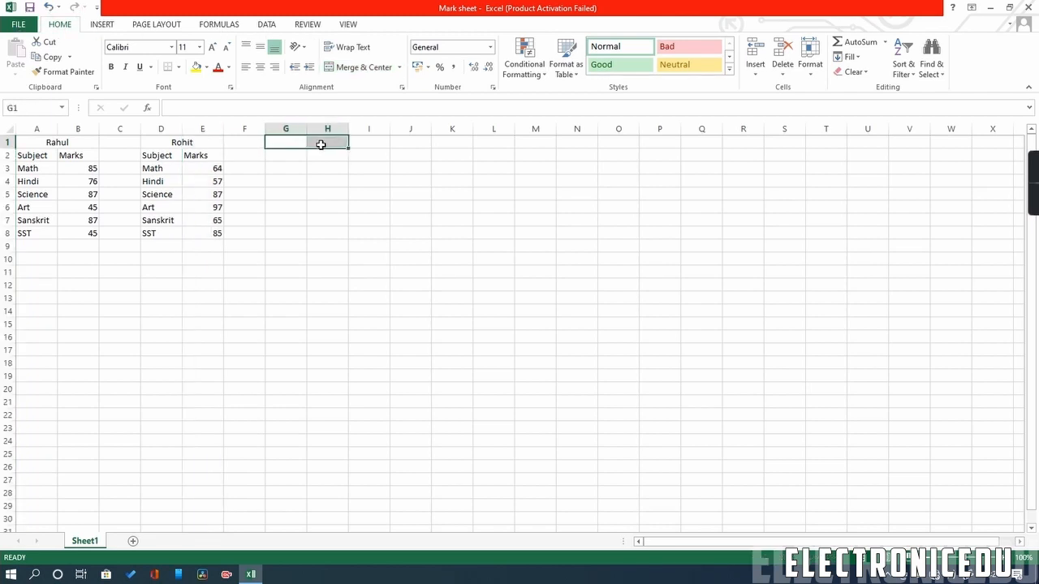
key(alt+h)
text(mc)
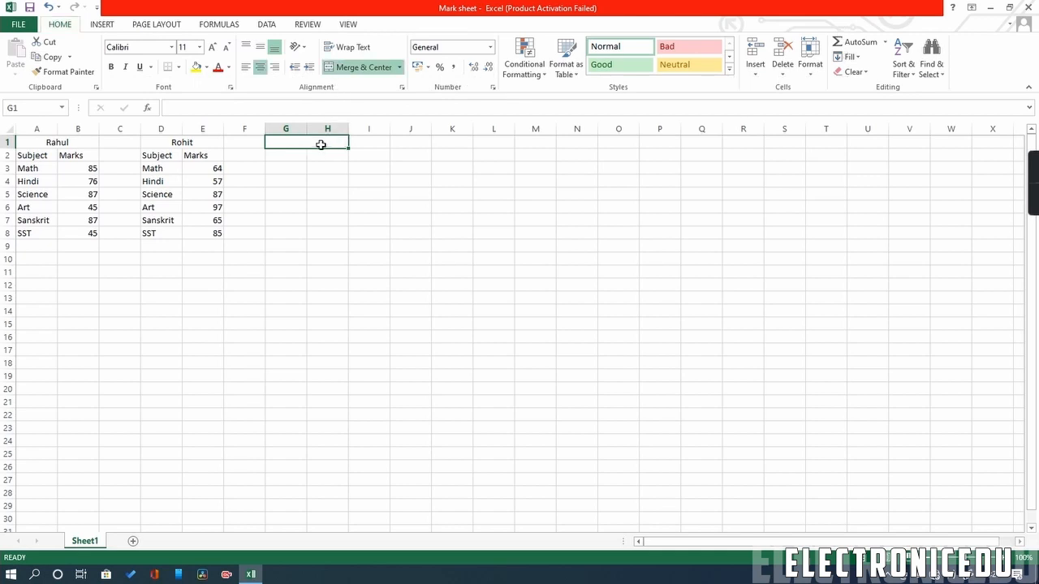
text(Reem)
key(Return)
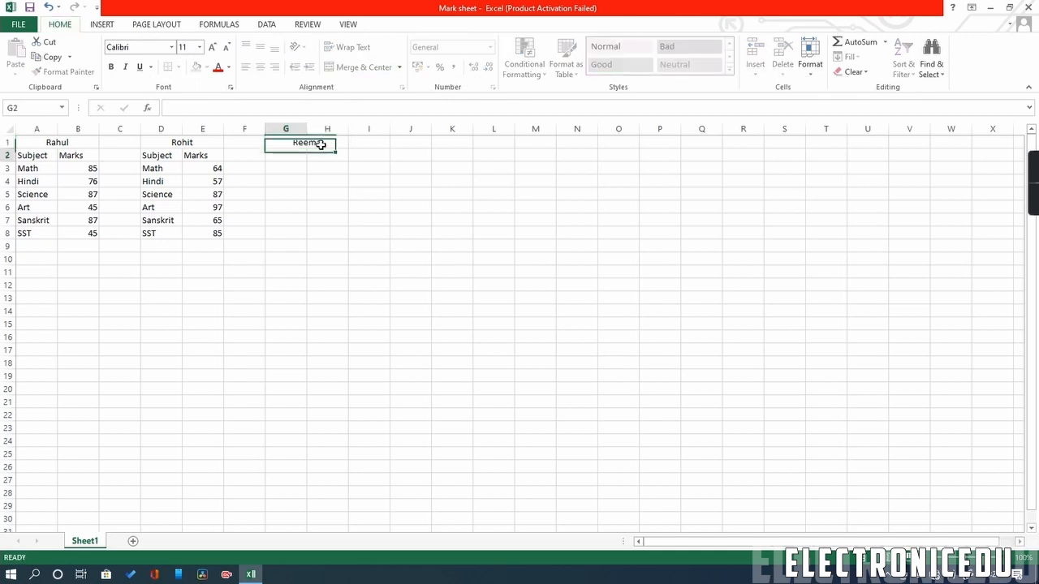
Copy the subject column D2:D8 to the cells starting at G2 under the third student's name.
key(Left)
key(Left)
key(Left)
key(shift+Down)
key(shift+Down)
key(shift+Down)
key(shift+Down)
key(shift+Down)
key(shift+Down)
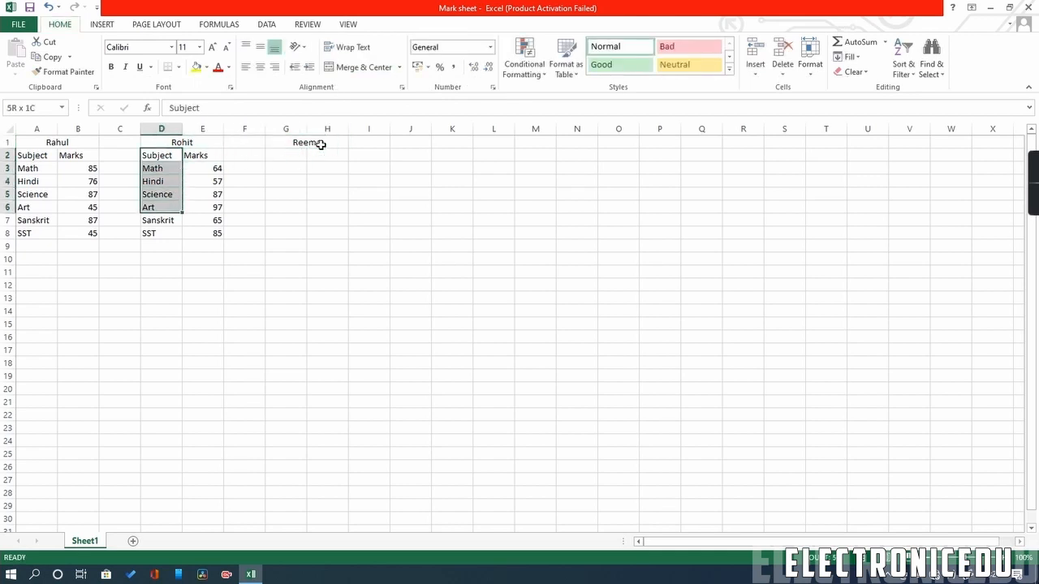
key(ctrl+c)
click(300, 156)
key(ctrl+v)
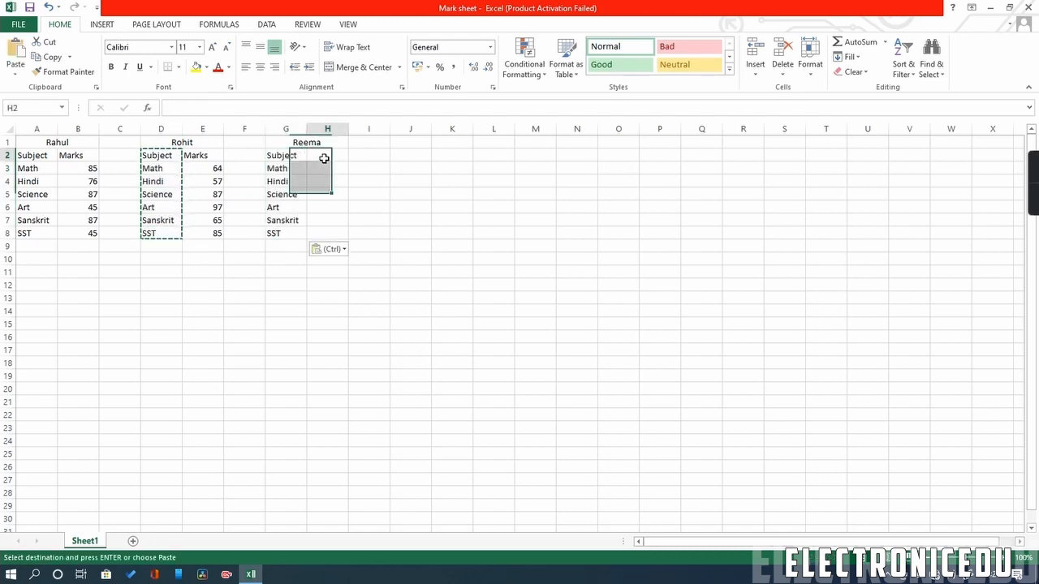
Enter the heading Marks in H2 and the marks 45, 54, 6 and 355 in H3:H6.
click(323, 156)
text(Marks)
key(Return)
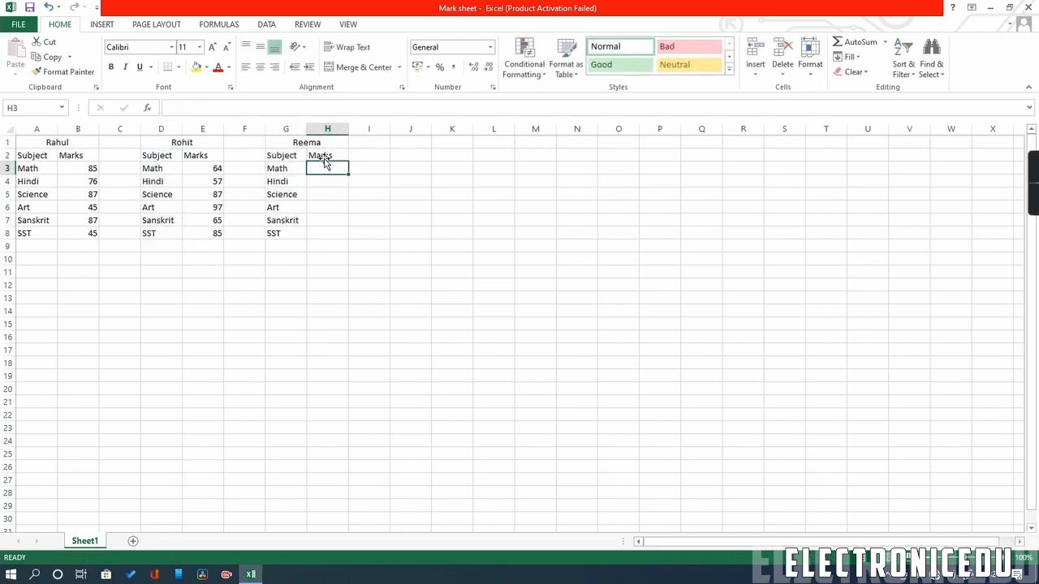
text(45)
key(Return)
text(54)
key(Return)
text(6)
key(Return)
text(355)
key(Return)
key(Return)
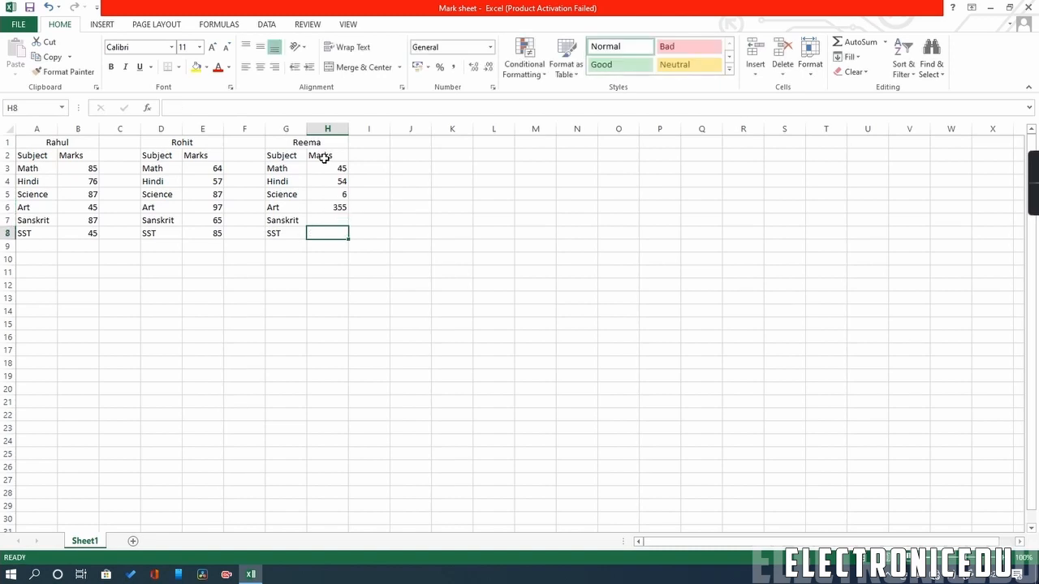
Fill in the third student's remaining marks with 45 for Sanskrit and 97 for SST, and change the Art mark to 67.
key(Up)
text(567)
key(Return)
text(97)
key(Up)
text(45)
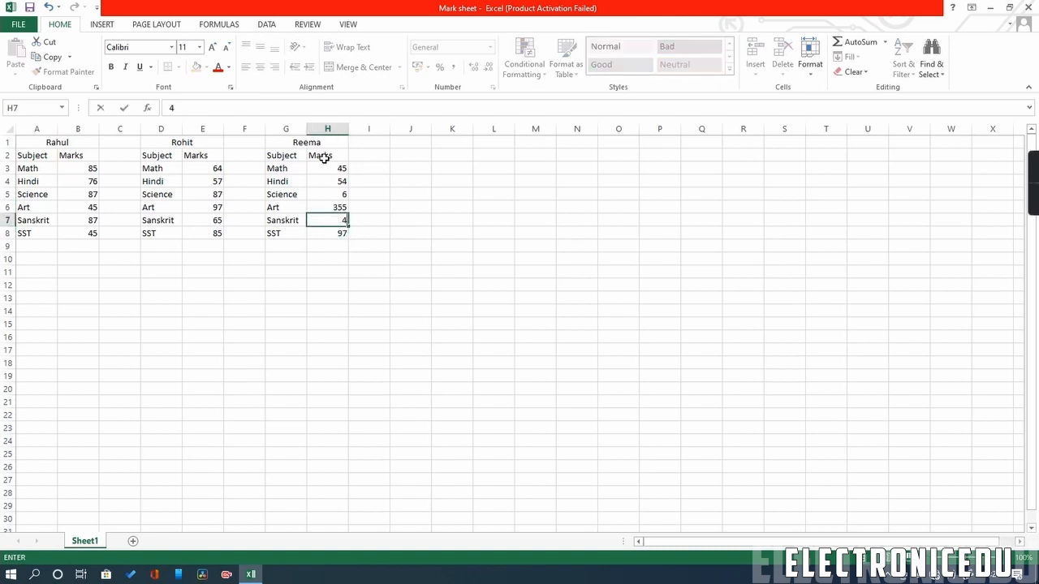
key(Up)
key(Up)
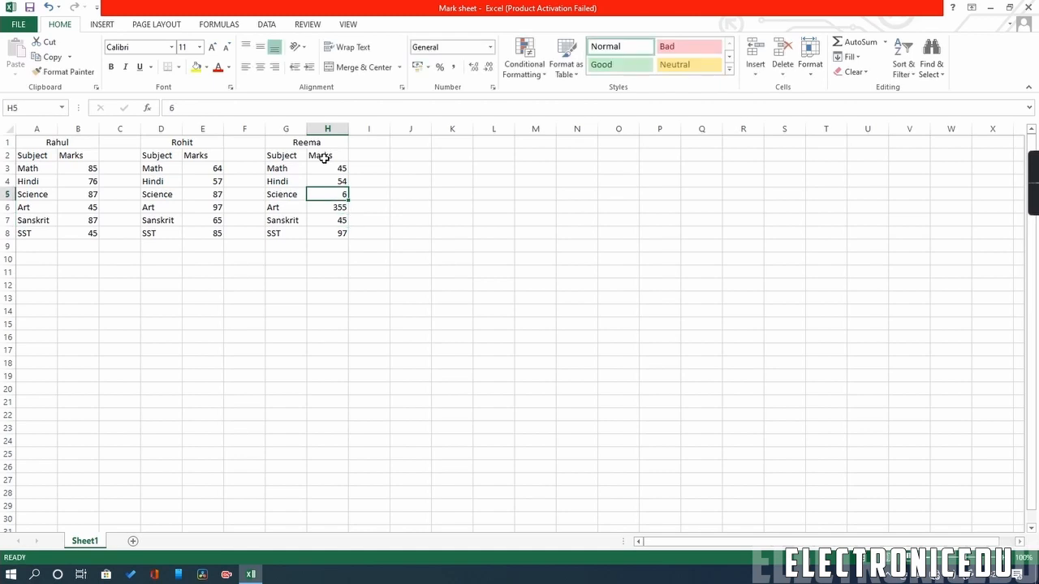
key(Down)
text(67)
key(Return)
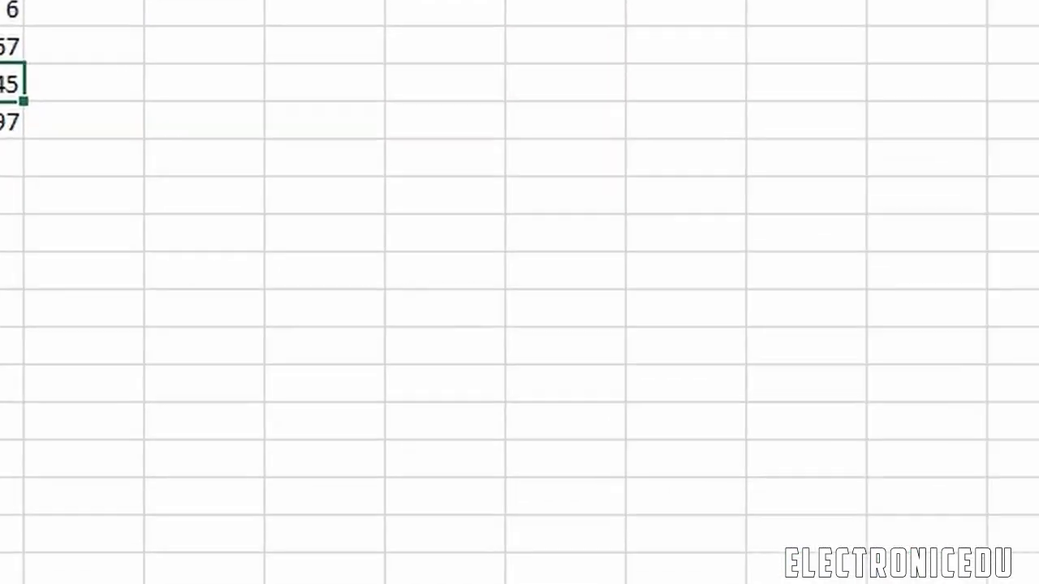
click(1027, 9)
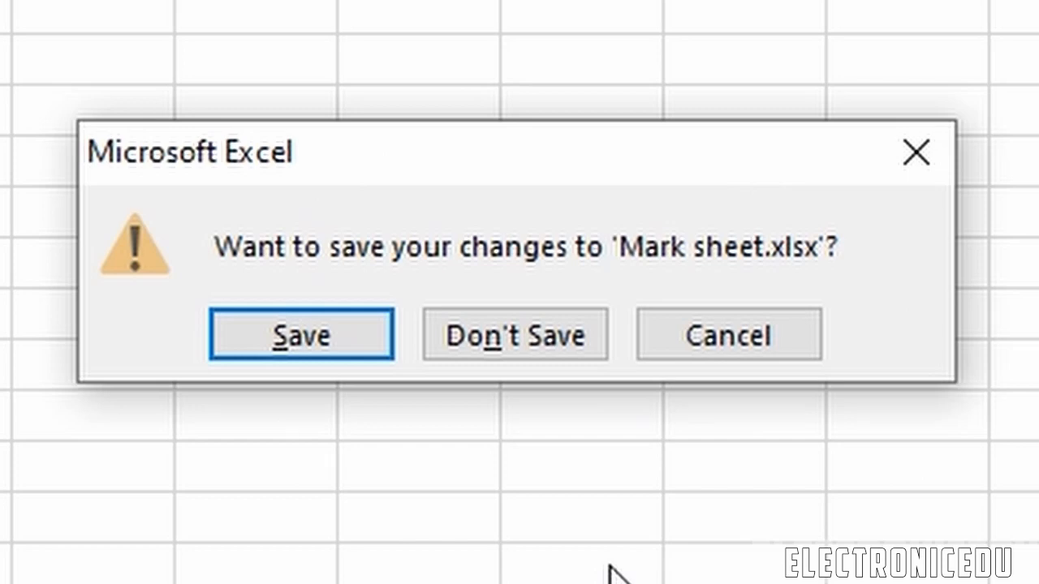
click(745, 347)
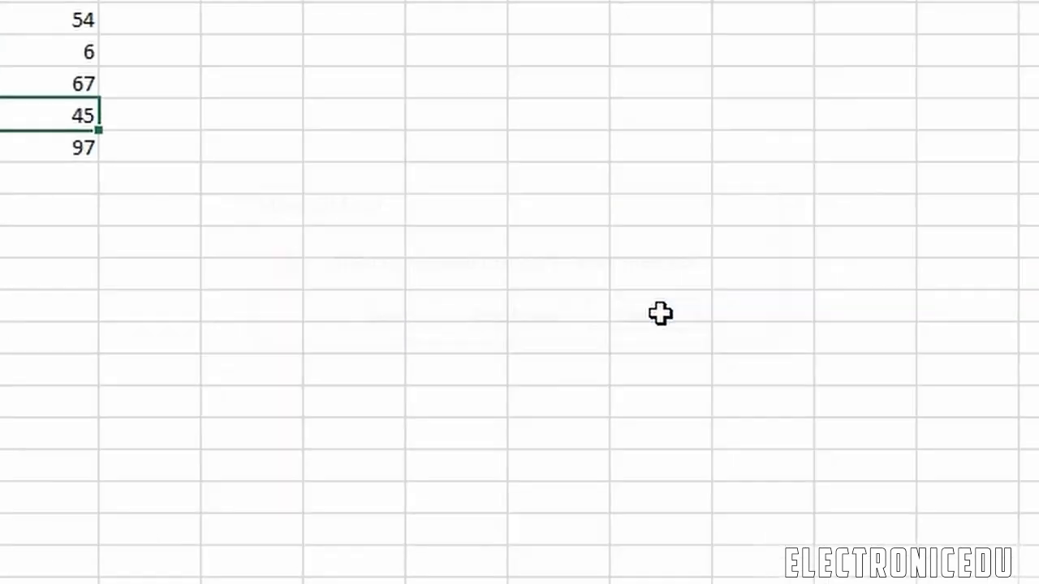
drag(285, 145, 330, 235)
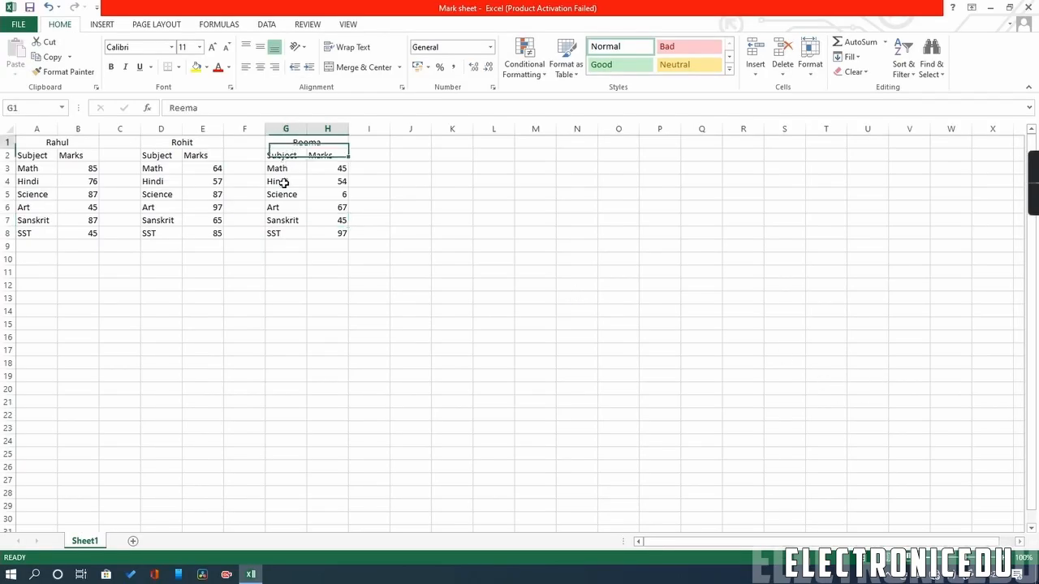
click(417, 271)
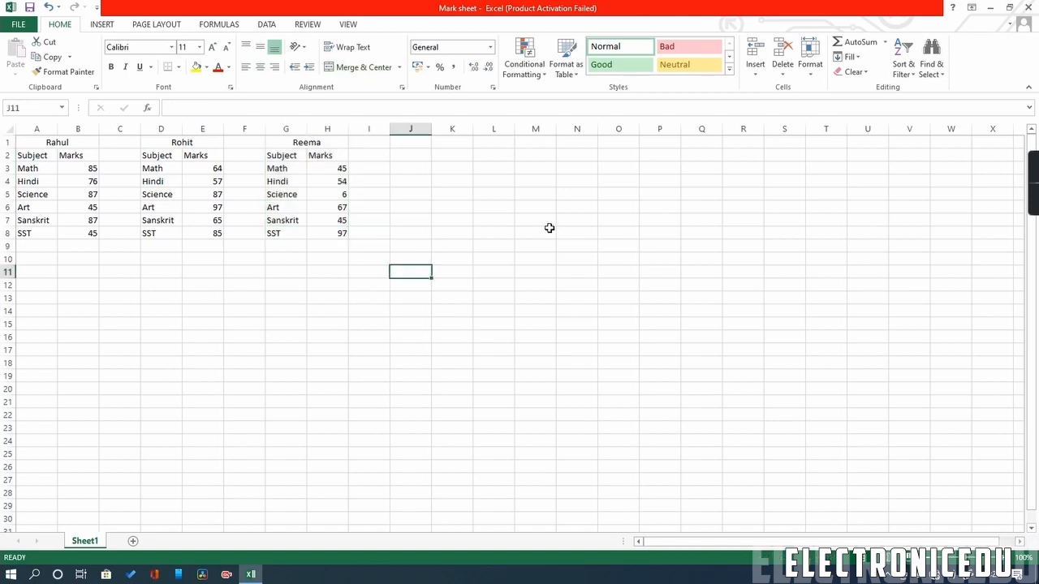
Close the workbook, saving the changes to Mark sheet.xlsx, and reopen it from the desktop, dismissing the activation wizard.
click(1026, 11)
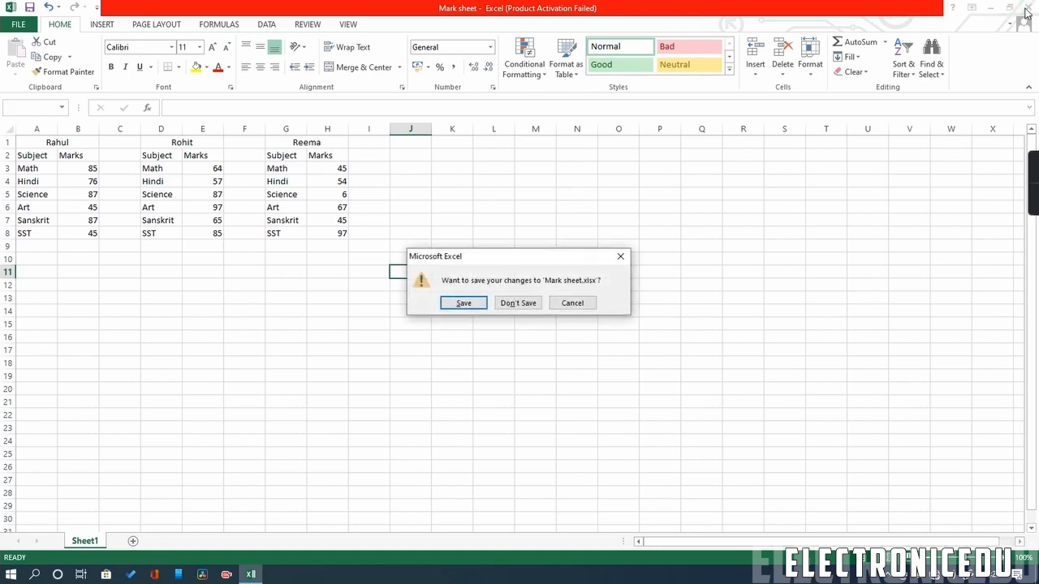
click(461, 305)
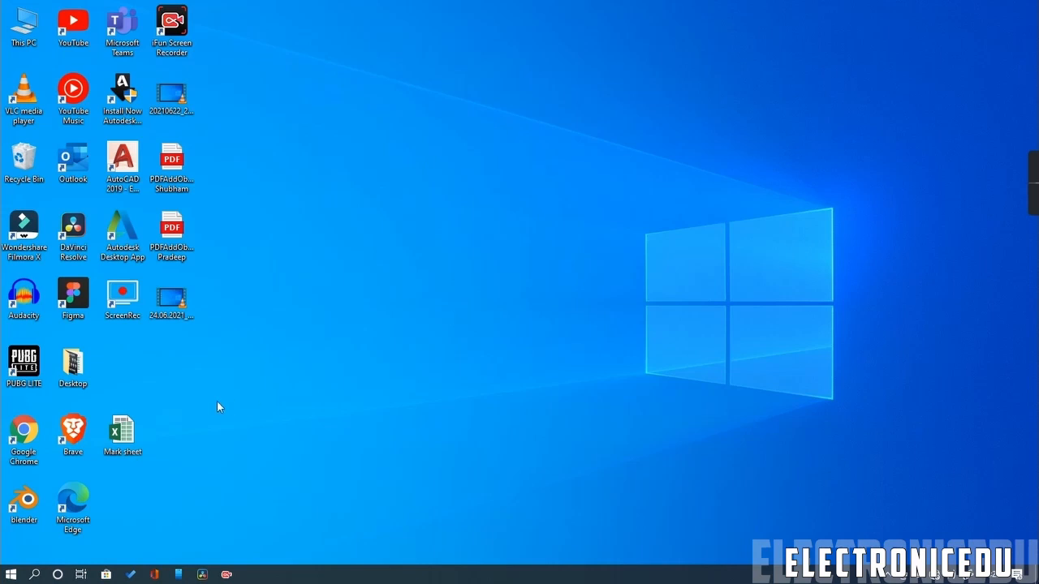
double_click(123, 428)
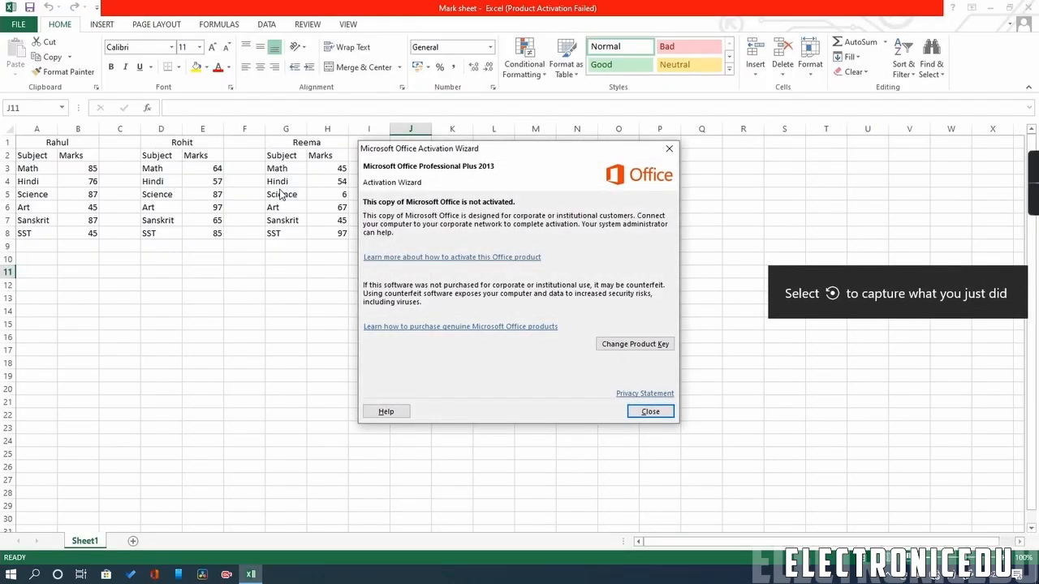
click(650, 411)
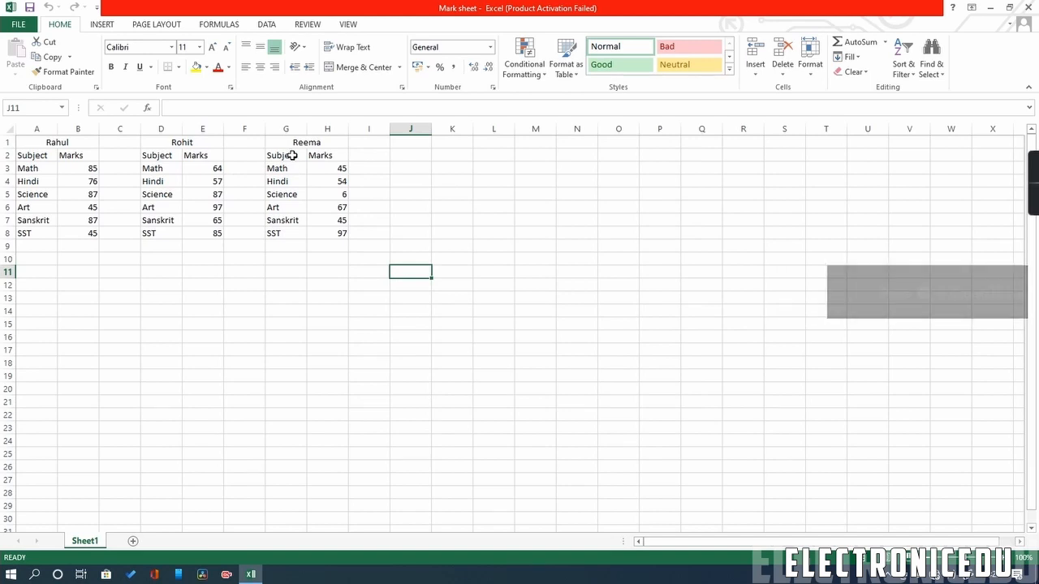
Merge and center cells J1:K1 for a fourth student's heading.
click(369, 233)
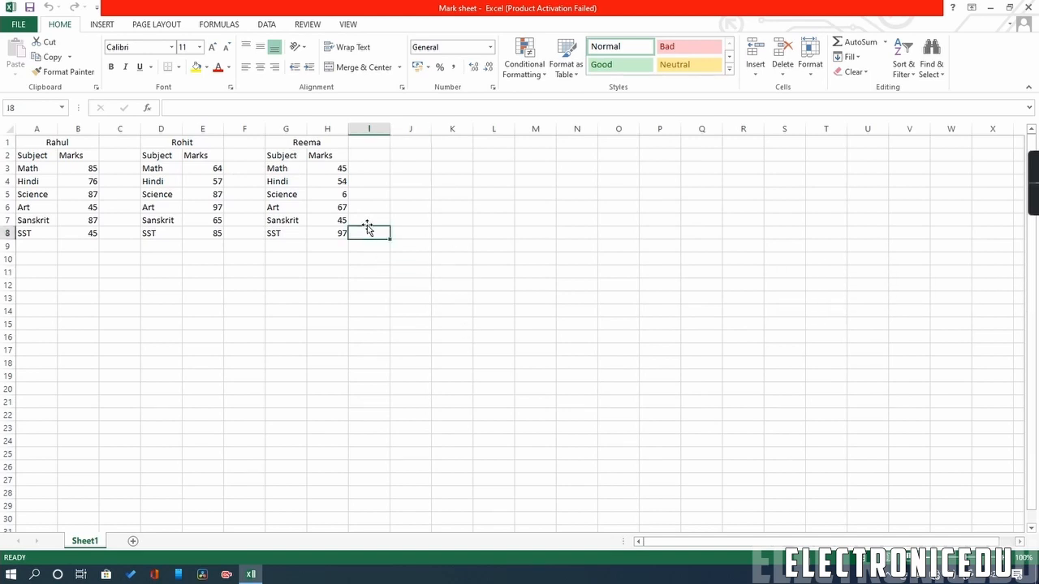
click(404, 145)
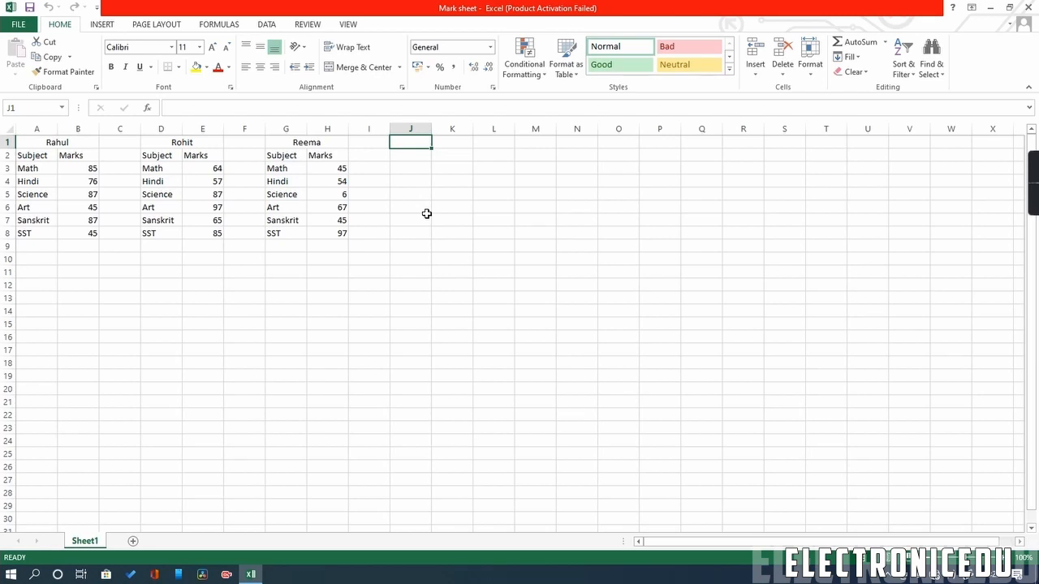
key(shift+Right)
key(alt)
key(h)
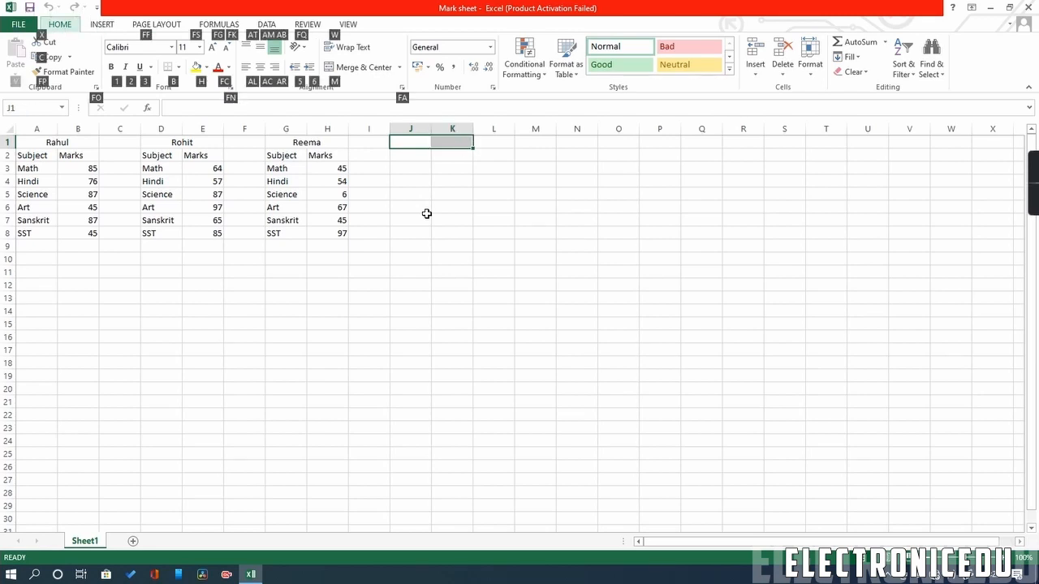
key(m)
key(c)
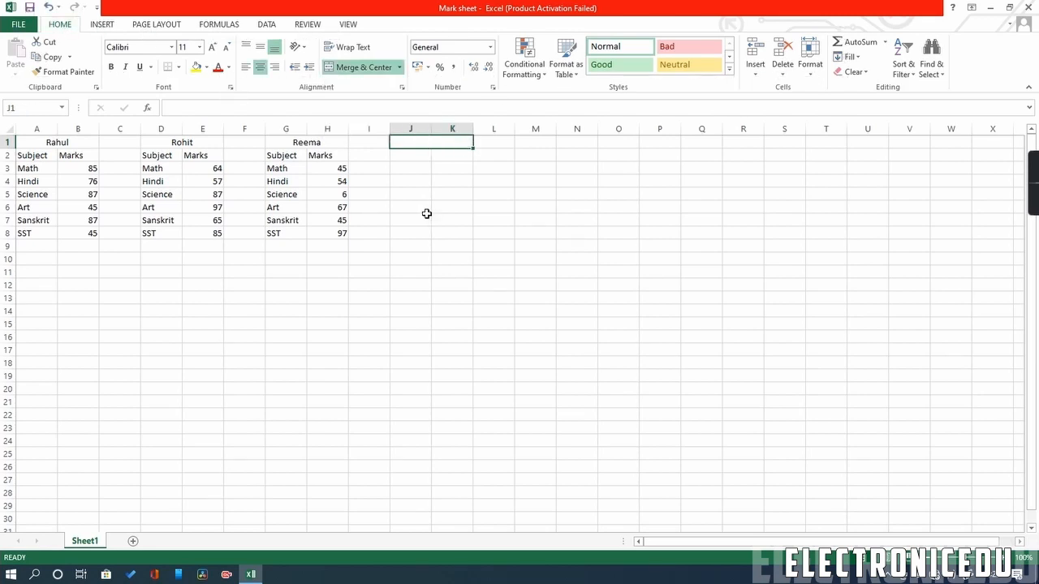
Enter the fourth student's name in J1 and copy the subject list from G2:G8 into J2:J8.
text(Raman)
key(Return)
key(Left)
key(Left)
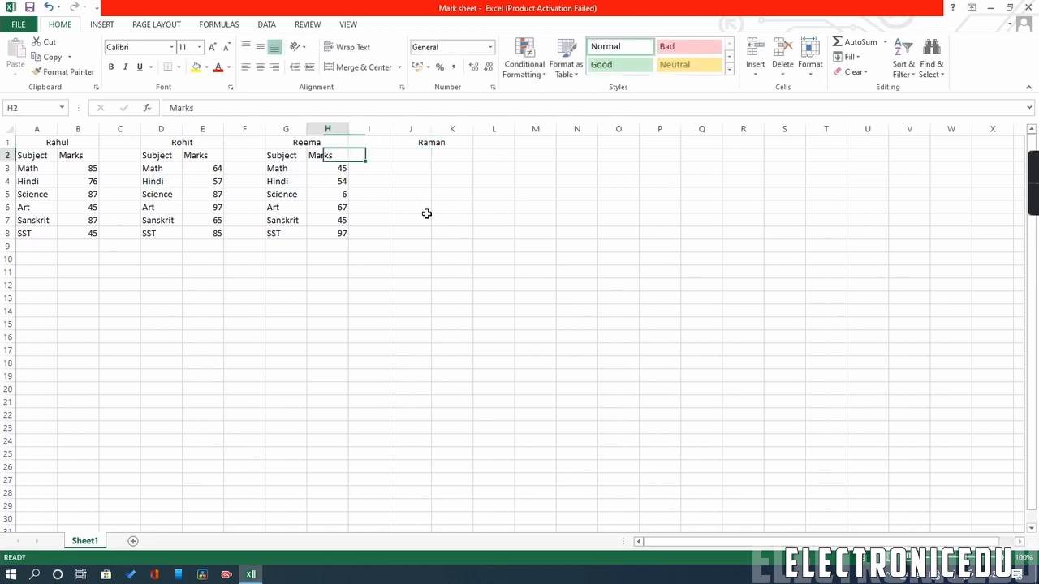
key(Left)
key(shift+Down)
key(shift+Down)
key(ctrl+shift+Down)
text(Subject Math Hindi Science Art Sanskrit SST)
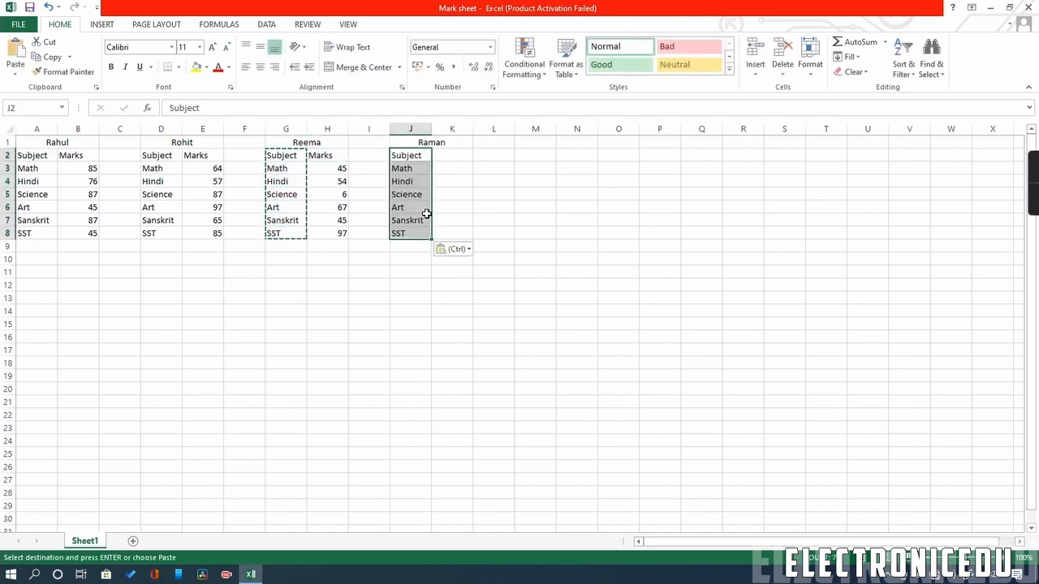
Delete the Art, Sanskrit and SST entries from J6:J8 in the fourth student's table.
key(Down)
key(Down)
key(Down)
key(Down)
key(Delete)
key(Down)
key(Delete)
key(Down)
key(Delete)
Enter the heading Marks in K2 and the marks 23, 45 and 67 in K3:K5.
key(Right)
key(Up)
key(Up)
key(Up)
key(Up)
key(Up)
key(Up)
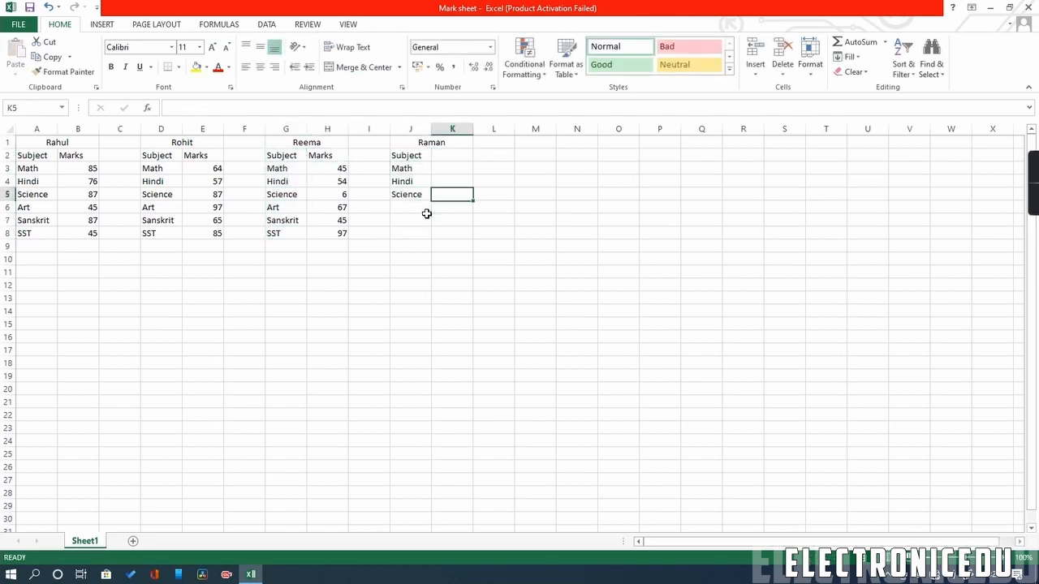
text(Marks)
key(Return)
text(23)
key(Return)
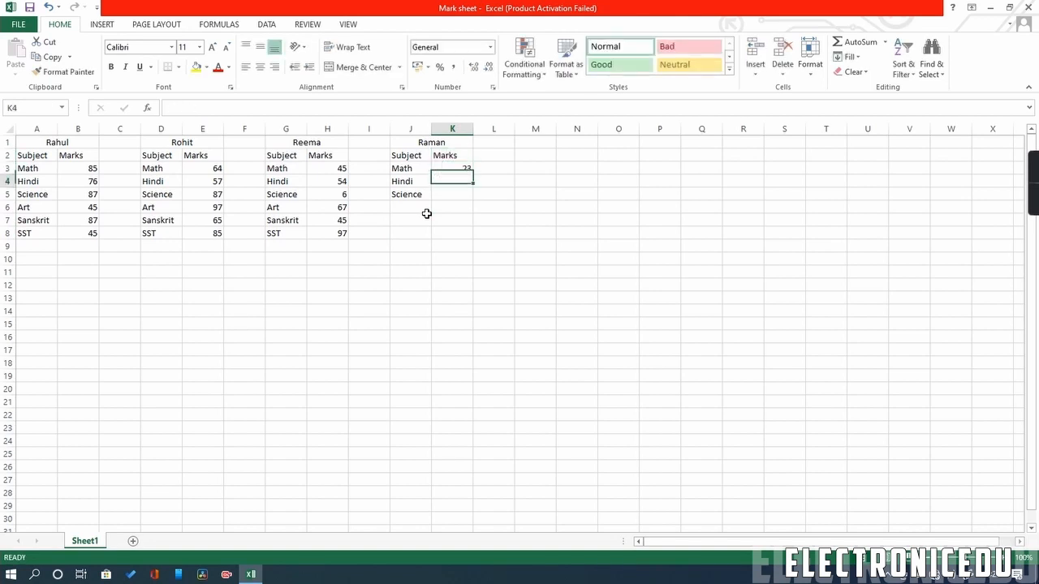
text(45)
key(Return)
text(67)
key(Return)
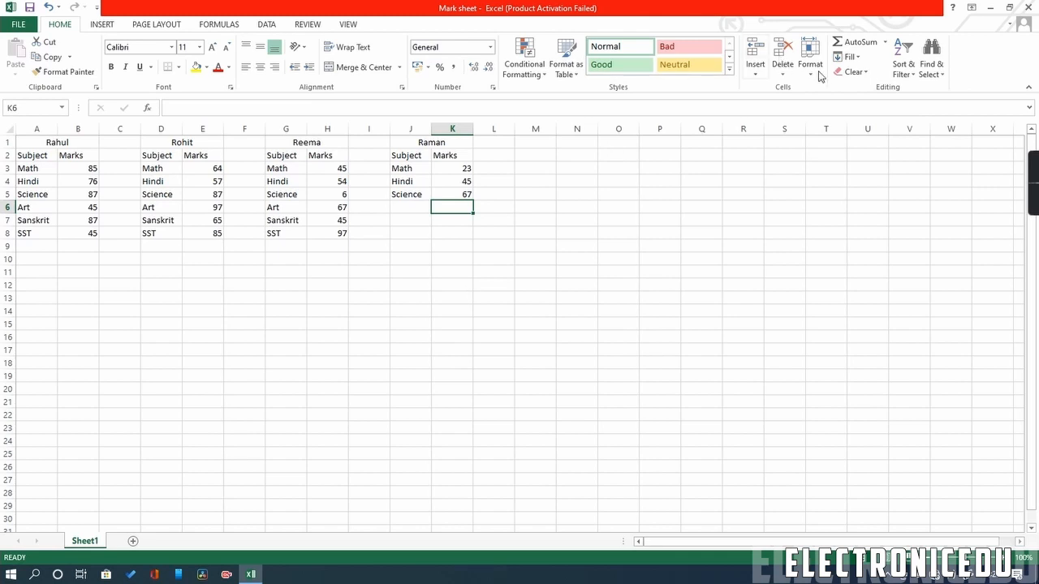
Close the workbook without saving the changes and reopen Mark sheet from the desktop, dismissing the activation wizard.
click(1029, 7)
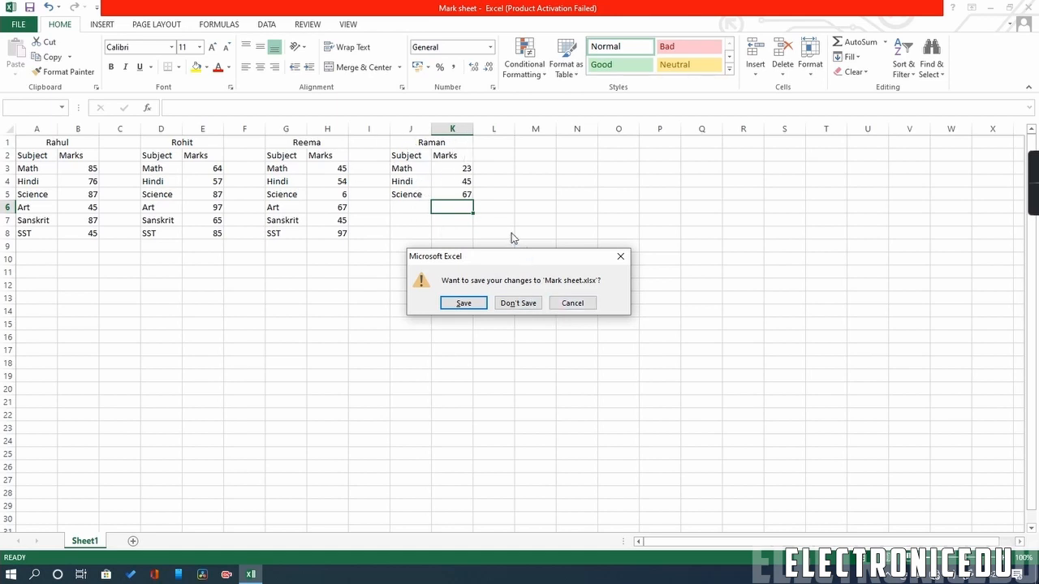
click(522, 306)
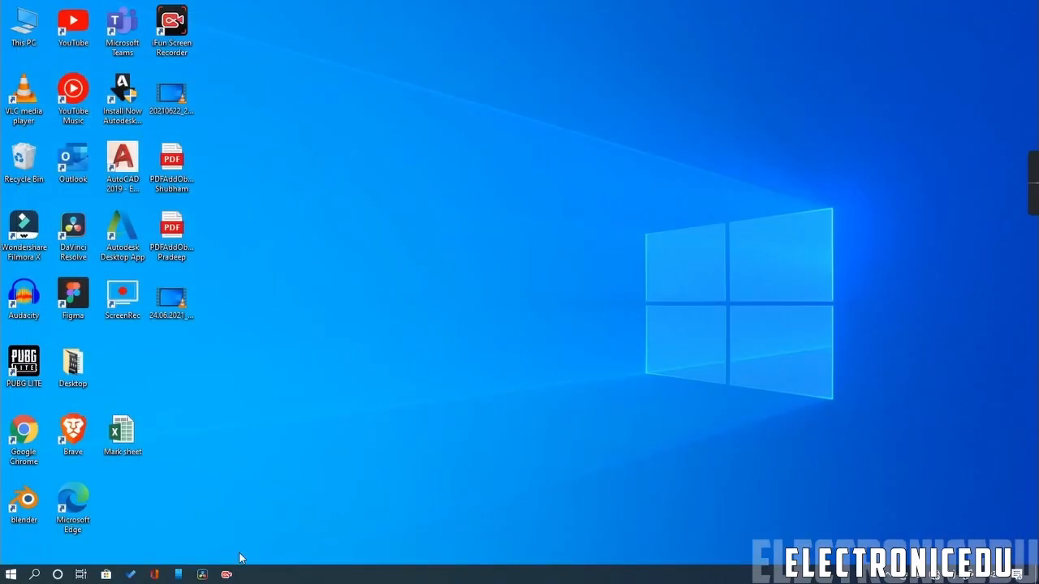
double_click(133, 439)
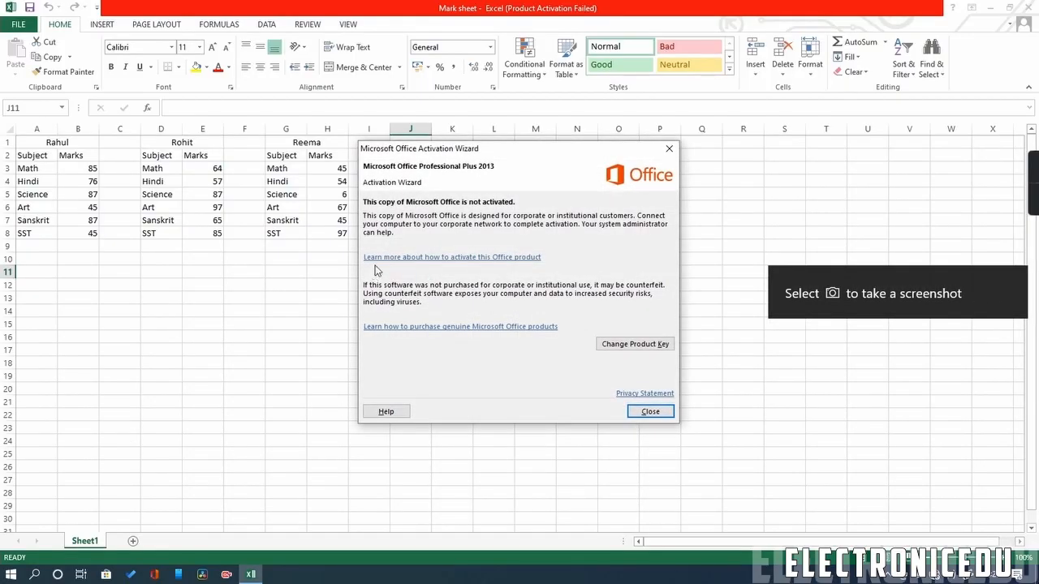
click(635, 408)
drag(410, 142, 463, 239)
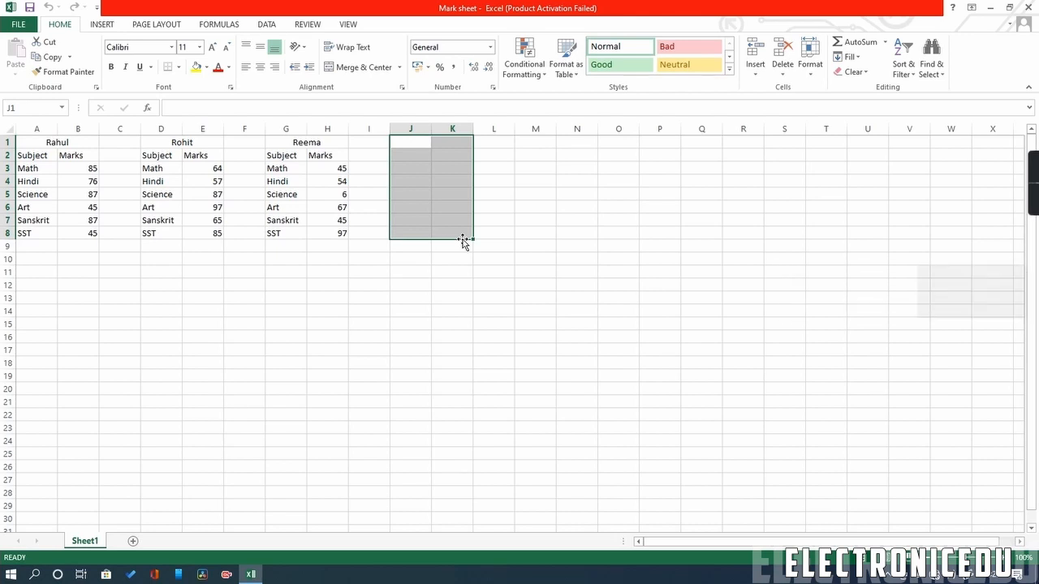
click(470, 313)
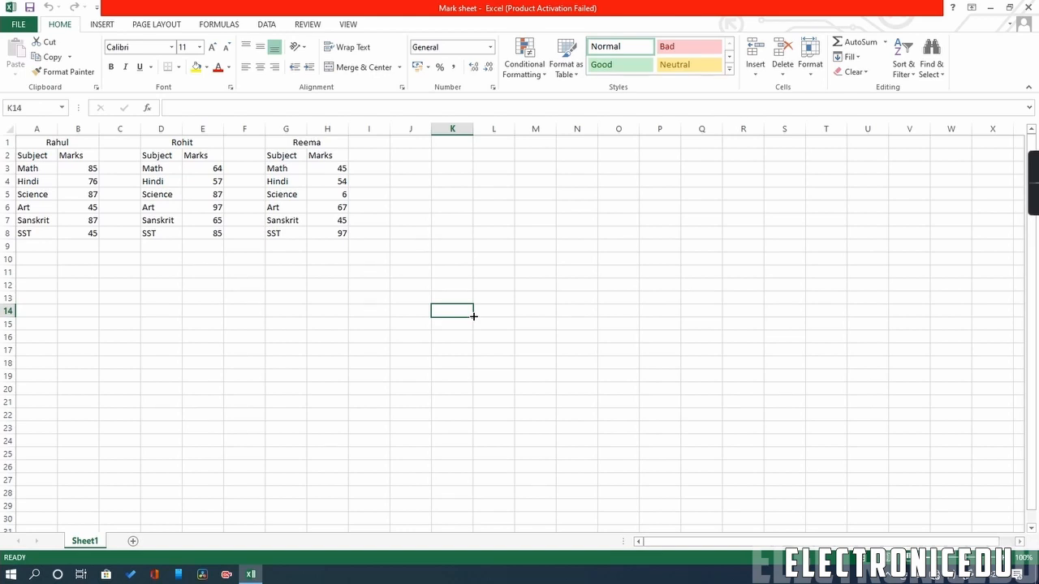
Merge and center cells J1:K1 and enter the fourth student's name as the heading.
drag(407, 144, 439, 142)
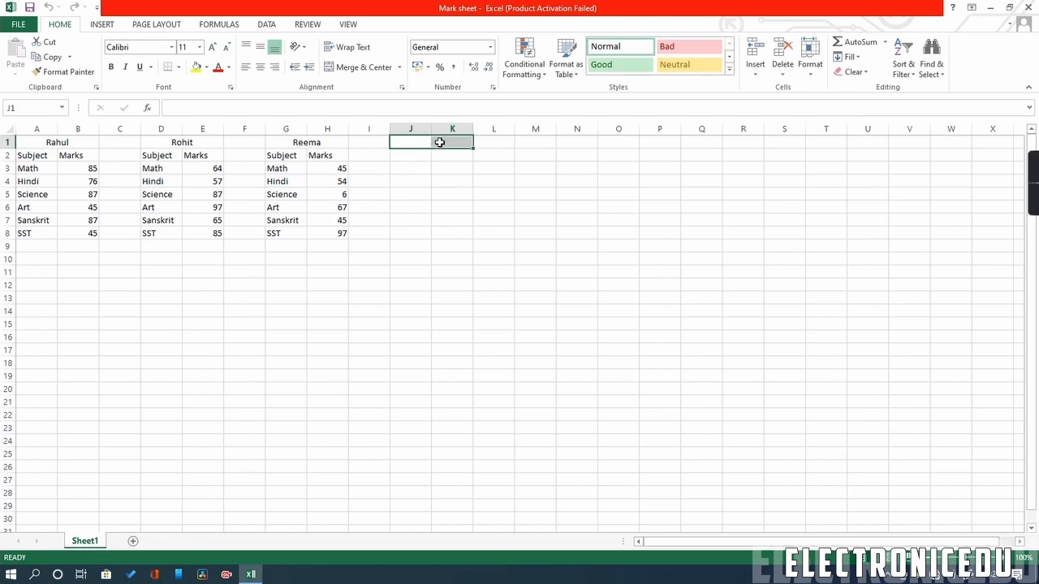
key(alt)
key(h)
key(m)
key(c)
key(Down)
click(438, 142)
text(Raman)
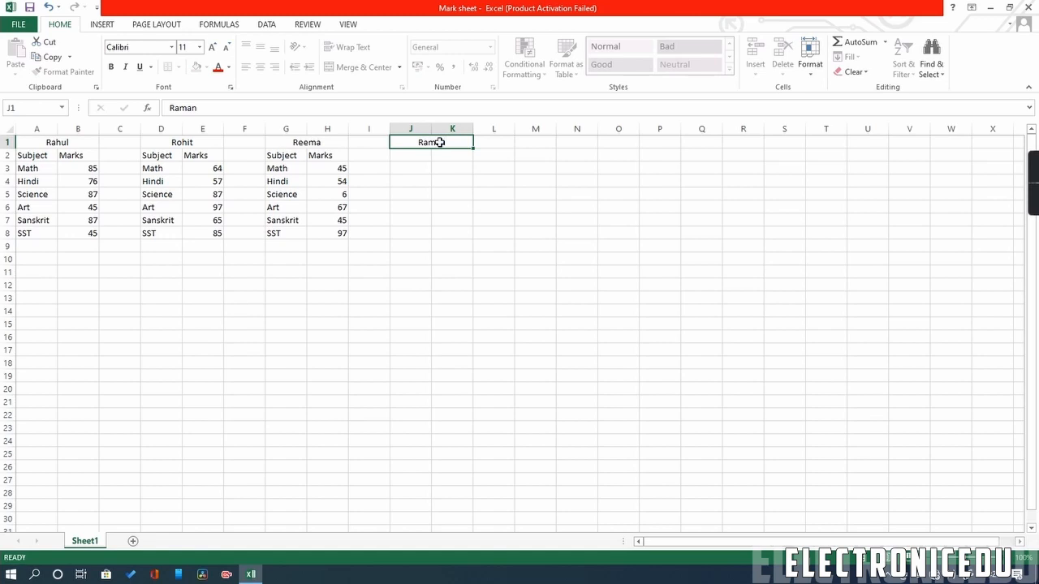
key(Return)
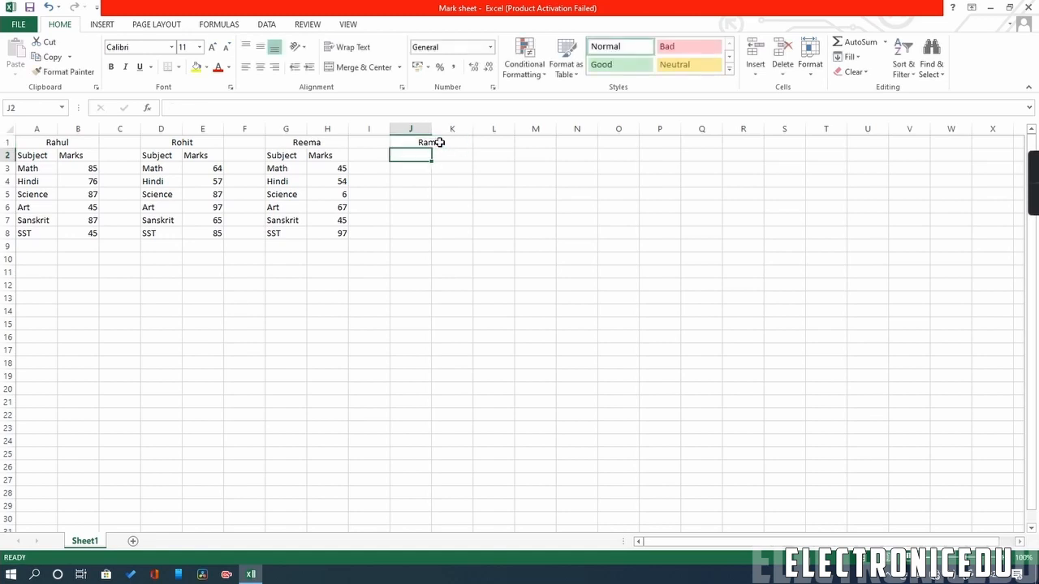
Copy the Subject and Marks headings from G2:H2 into J2:K2.
key(Left)
key(Left)
key(Left)
key(shift+Right)
key(ctrl+c)
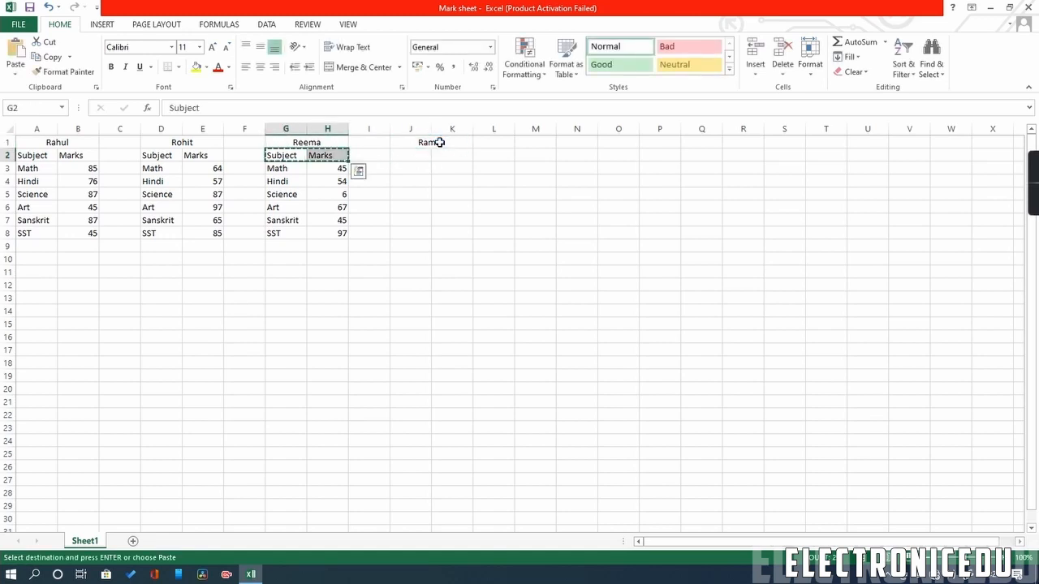
key(Right)
key(Right)
key(Right)
key(shift+Right)
key(ctrl+v)
Copy the subjects Math, Hindi and Science from G3:G5 into J3:J5.
key(Left)
key(Left)
key(Left)
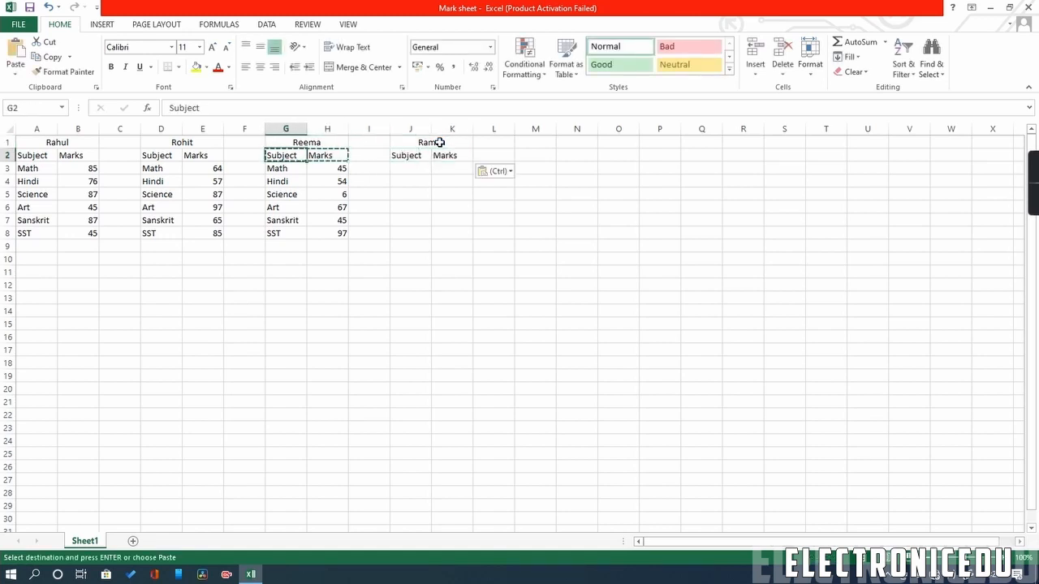
key(Down)
key(shift+Down)
key(shift+Down)
key(ctrl+c)
key(Right)
key(Right)
key(Right)
key(ctrl+Right)
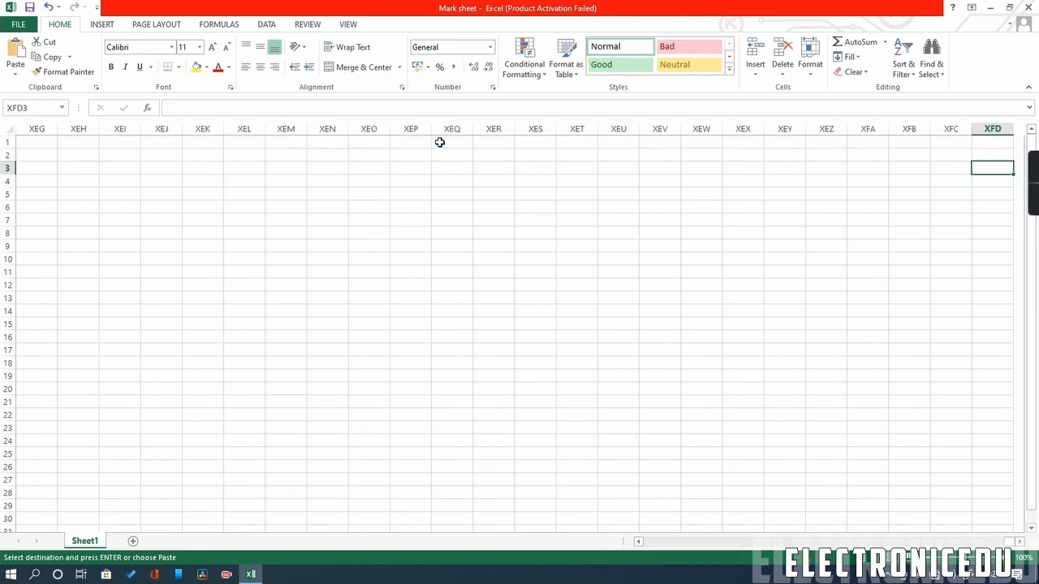
key(ctrl+Left)
key(Right)
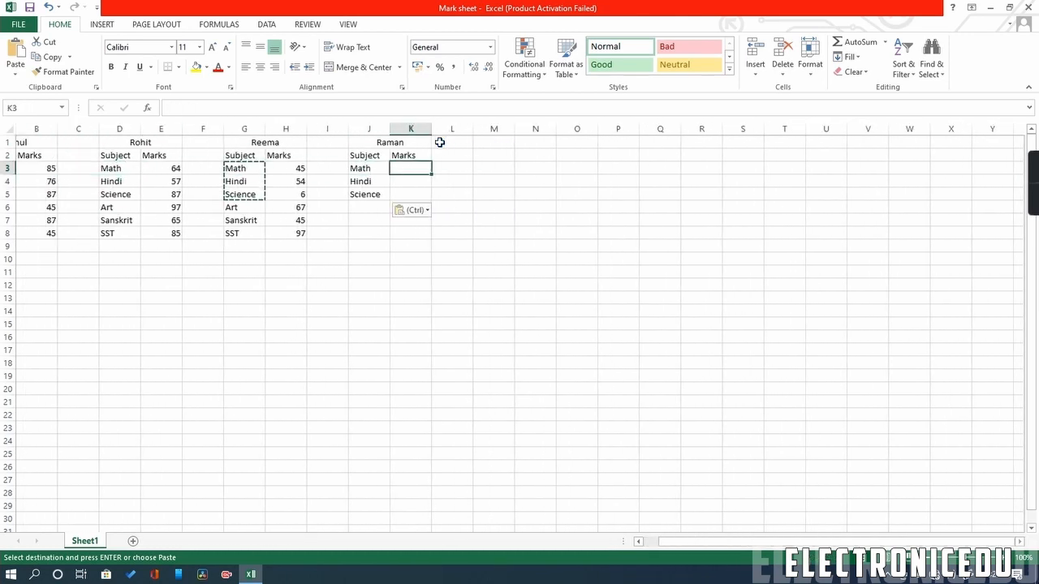
Enter the fourth student's marks 23, 67 and 86 in K3:K5.
text(23)
key(Return)
text(67)
key(Return)
text(86)
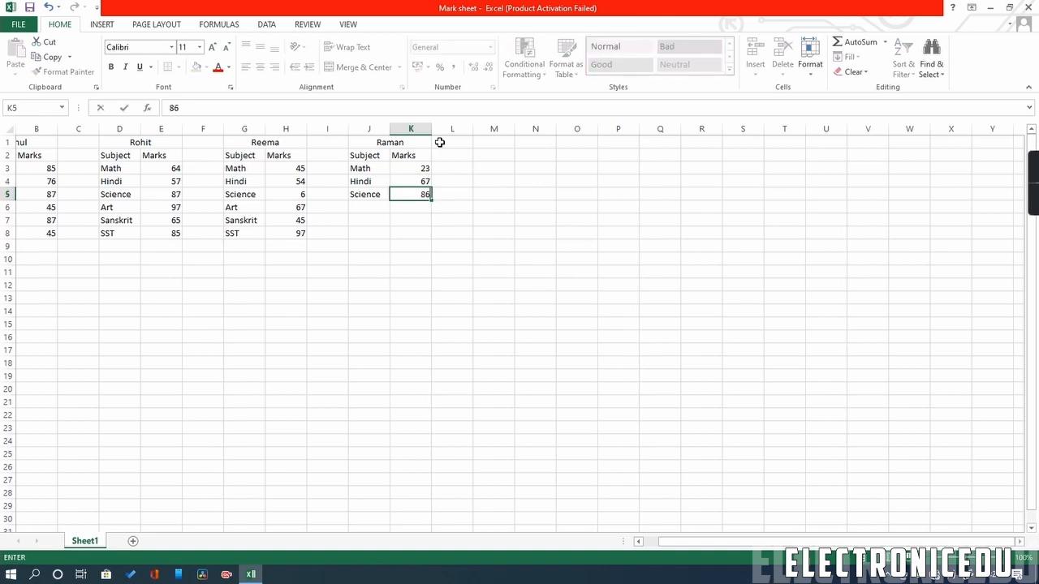
key(Return)
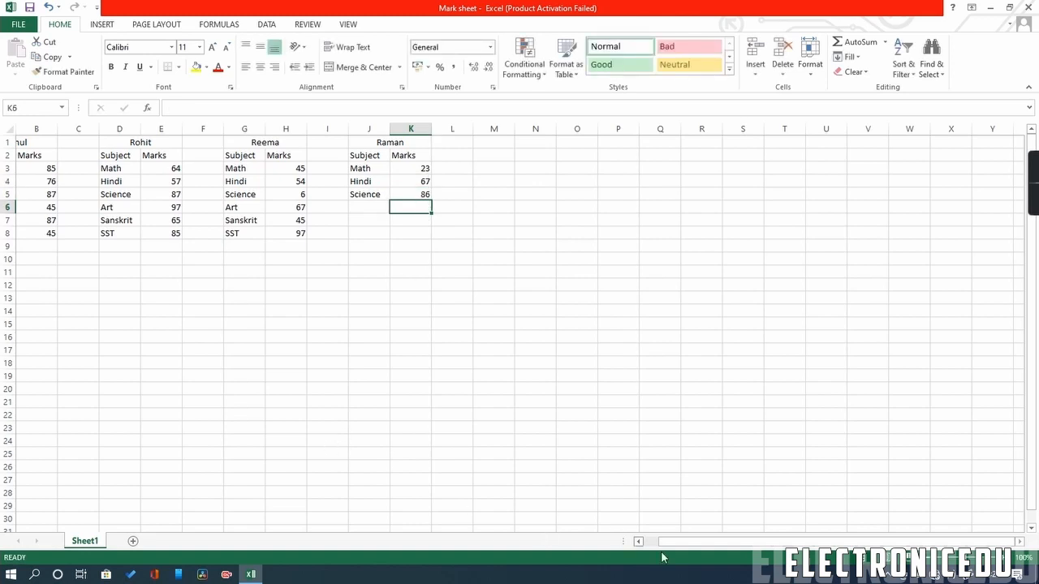
drag(675, 544, 620, 547)
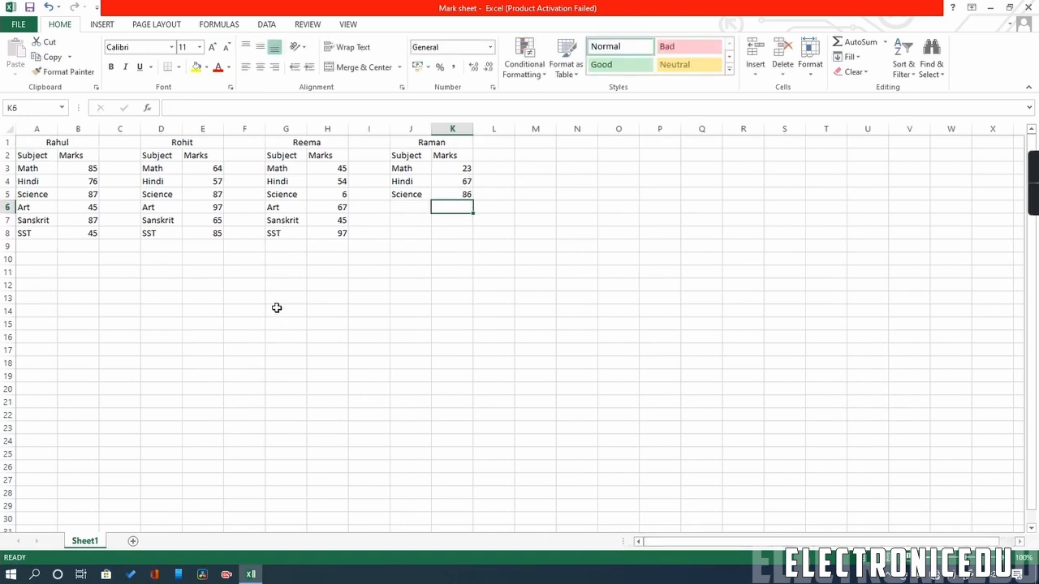
Save a copy of the workbook to the Desktop under the file name Mark sheet 2.
click(19, 27)
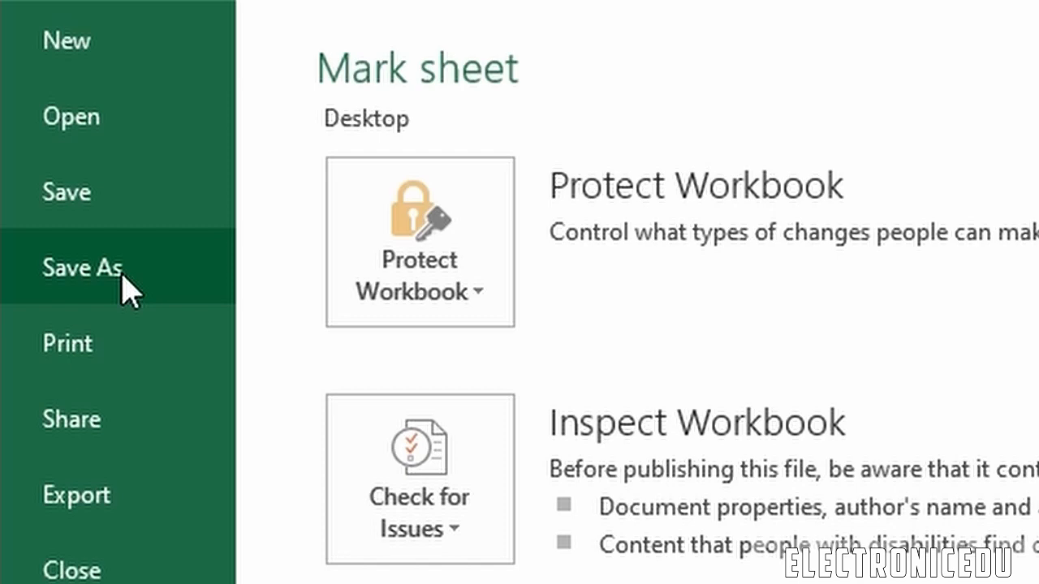
click(114, 272)
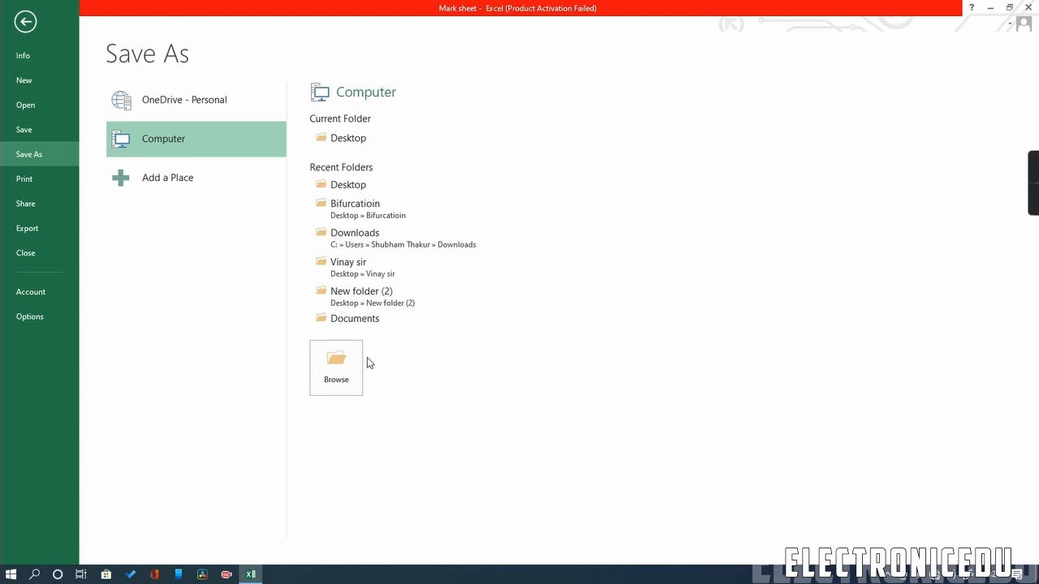
click(338, 366)
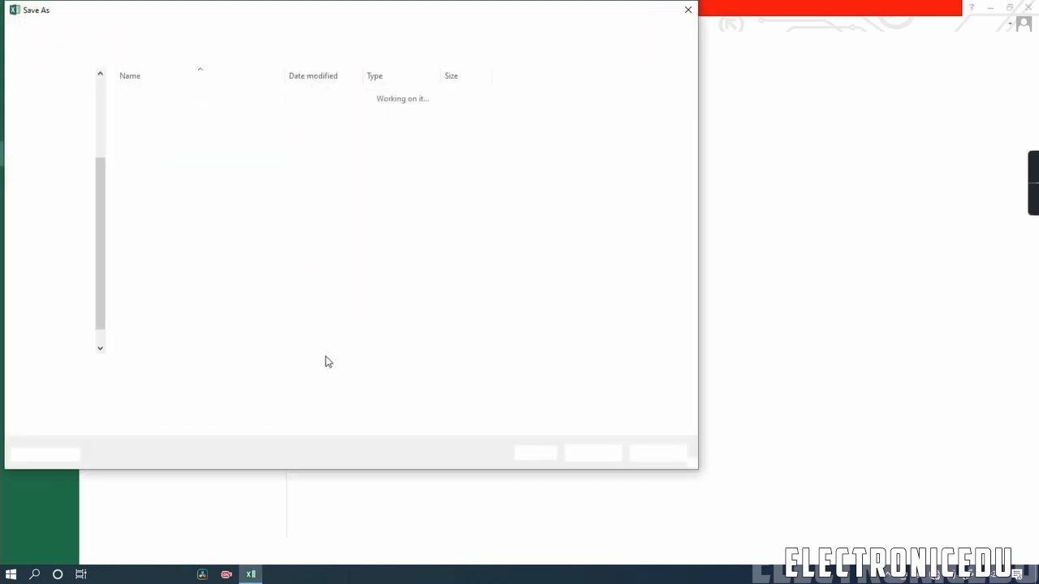
drag(99, 188, 92, 98)
click(59, 101)
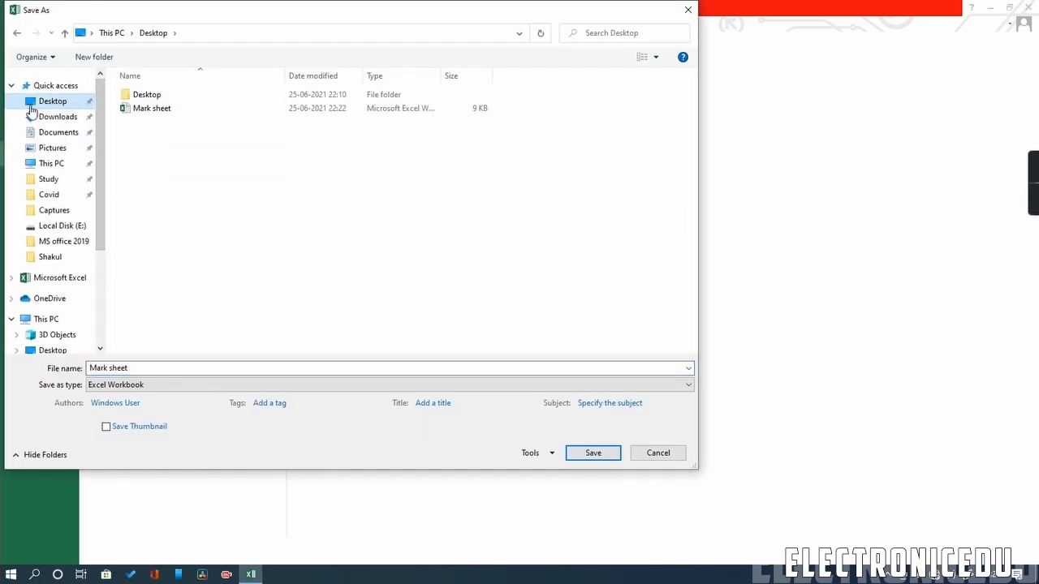
click(141, 364)
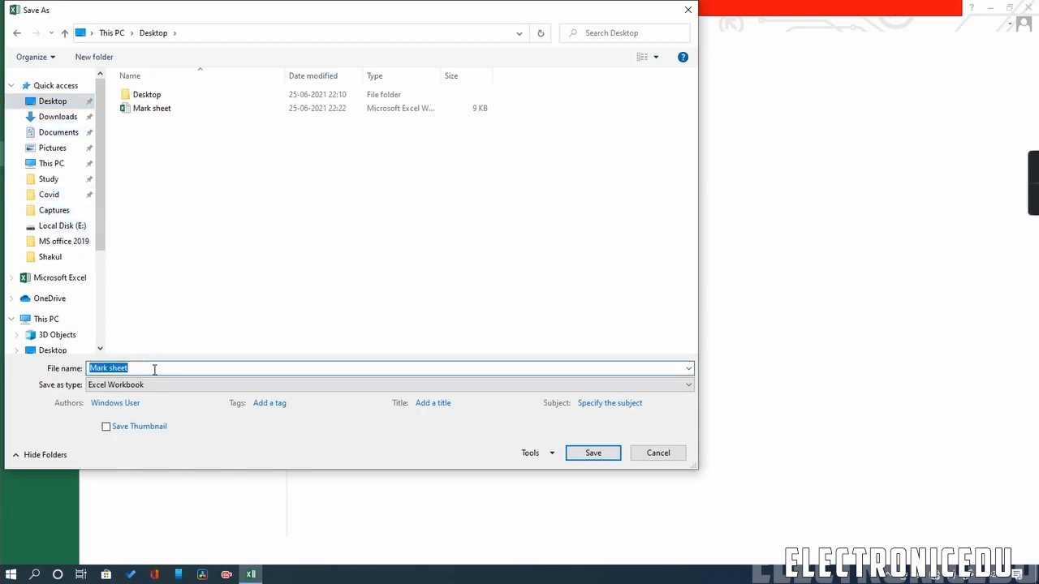
click(154, 369)
key(Return)
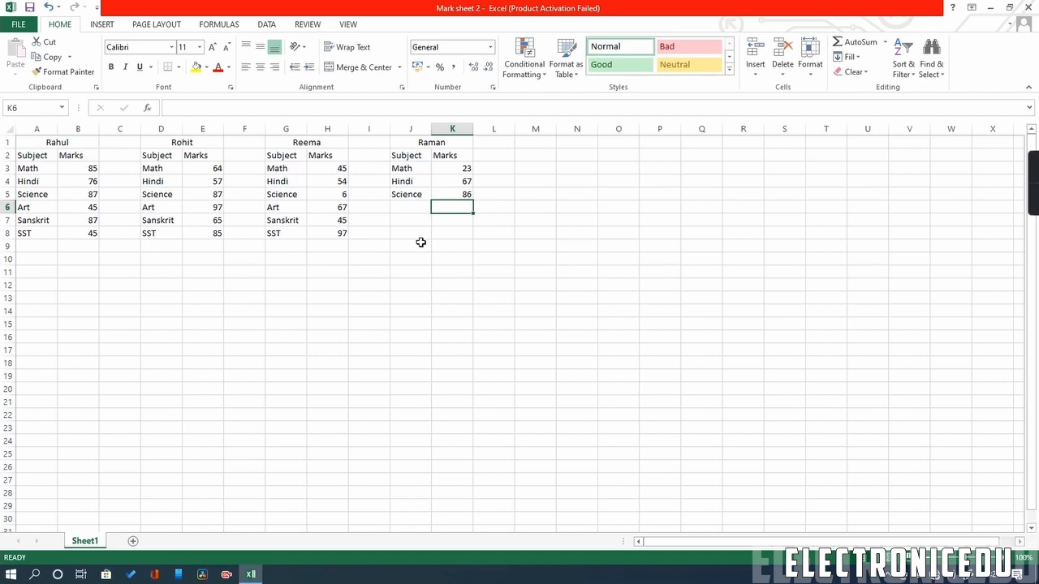
Close Mark sheet 2 and open the original Mark sheet from the desktop, dismissing the activation wizard, to check columns J and K.
drag(392, 144, 450, 194)
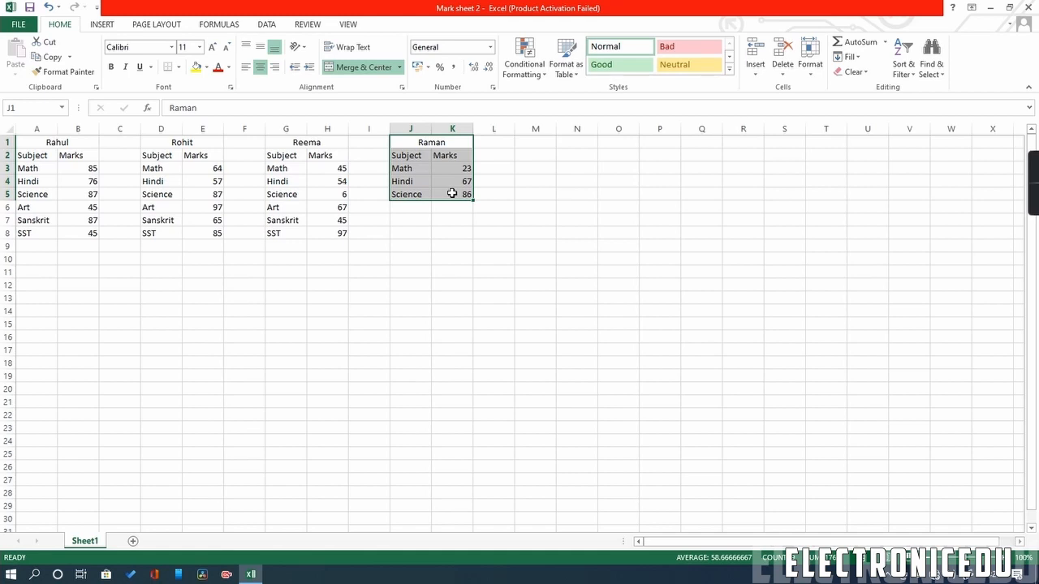
click(364, 309)
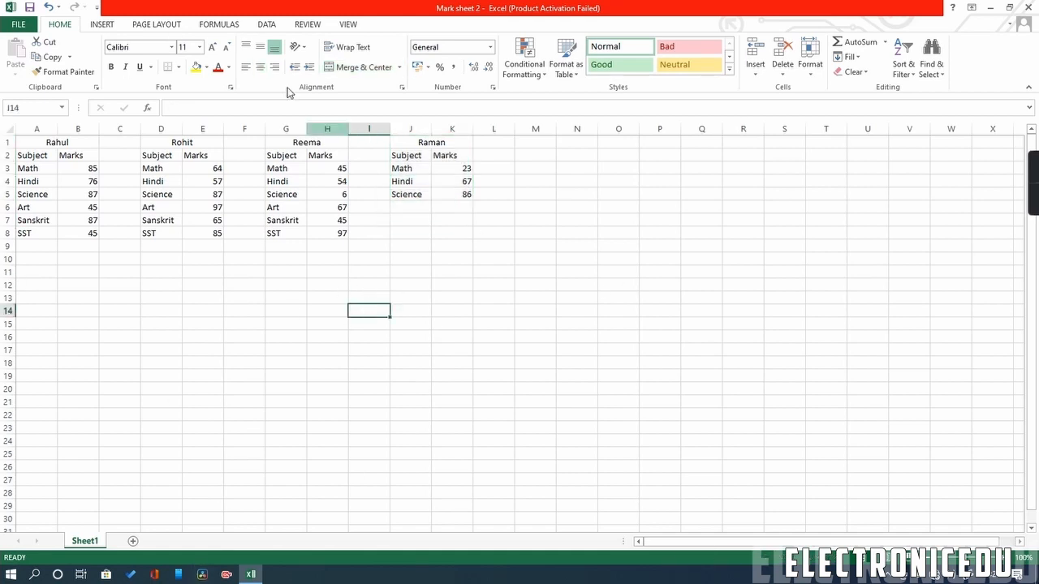
click(1028, 7)
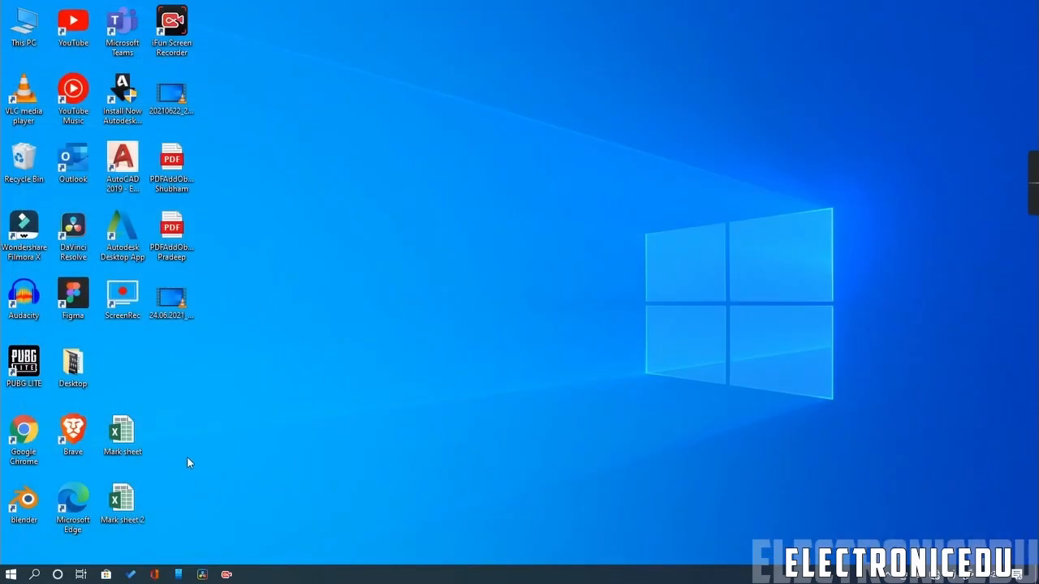
double_click(120, 438)
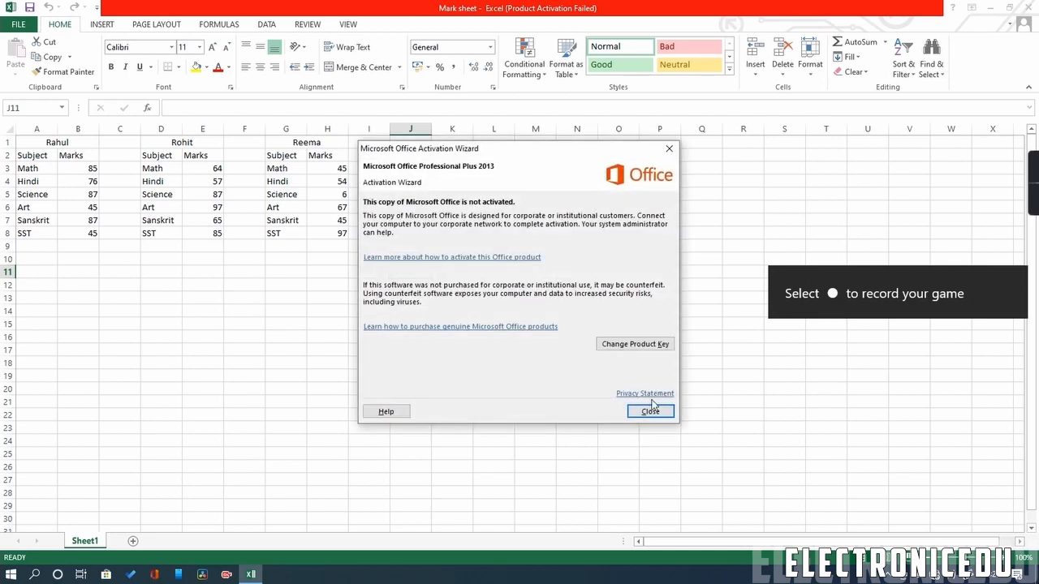
click(649, 408)
drag(414, 143, 464, 240)
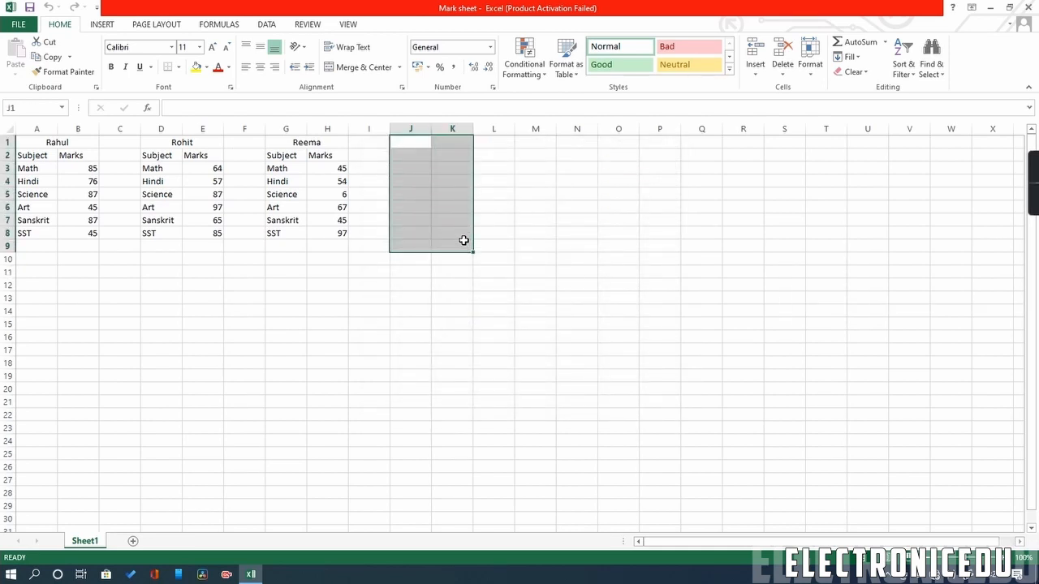
click(457, 217)
drag(413, 143, 448, 220)
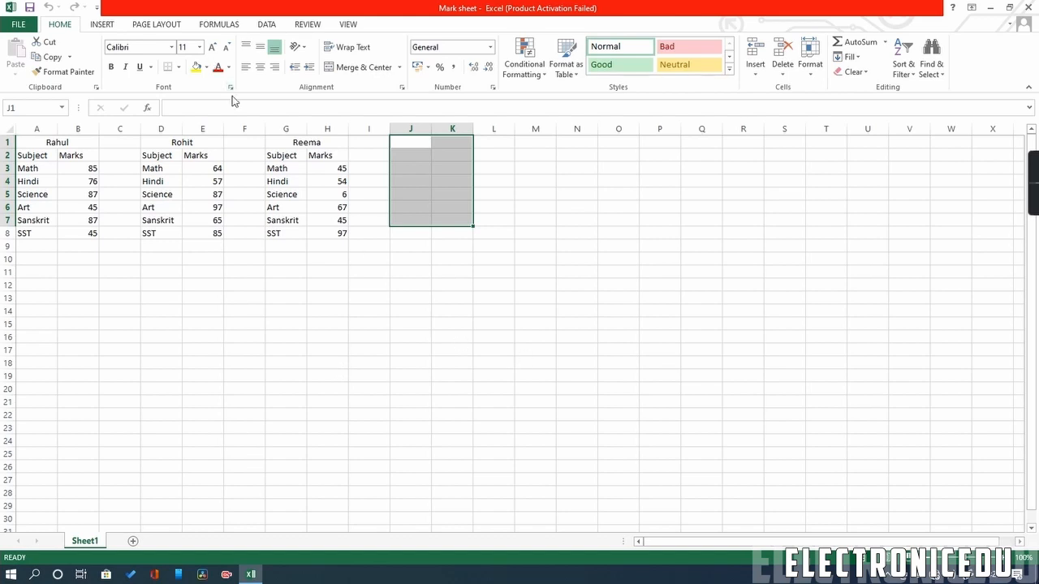
click(440, 374)
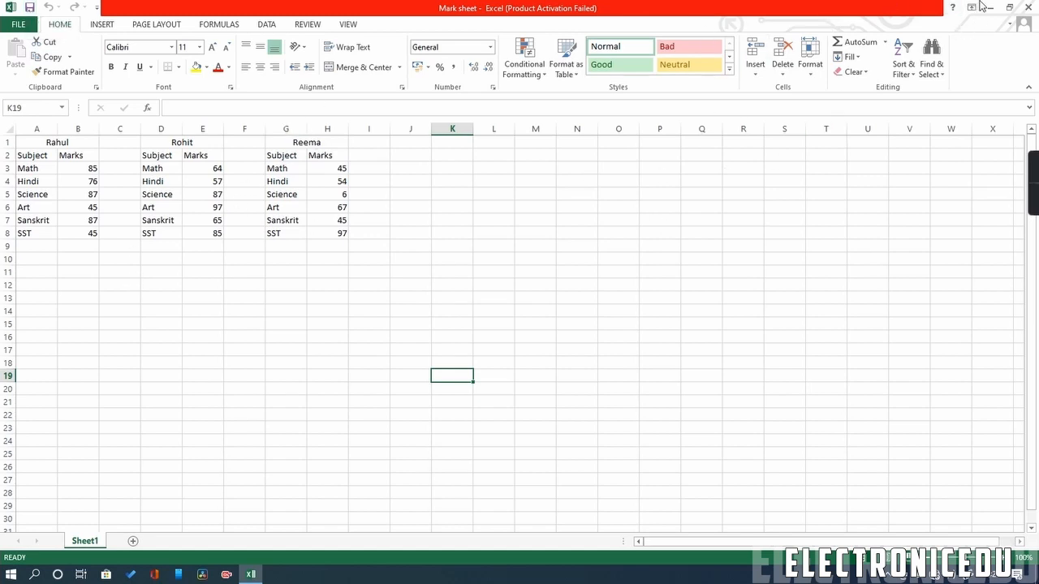
Enter the text rte in L4, start closing the workbook and cancel at the save prompt.
click(487, 179)
text(rte)
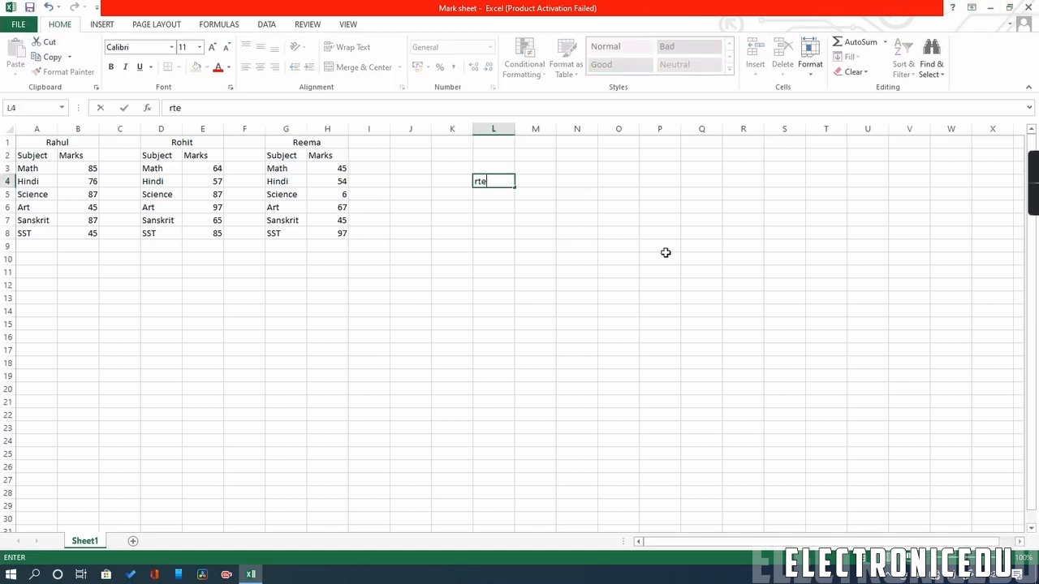
click(665, 253)
click(1028, 8)
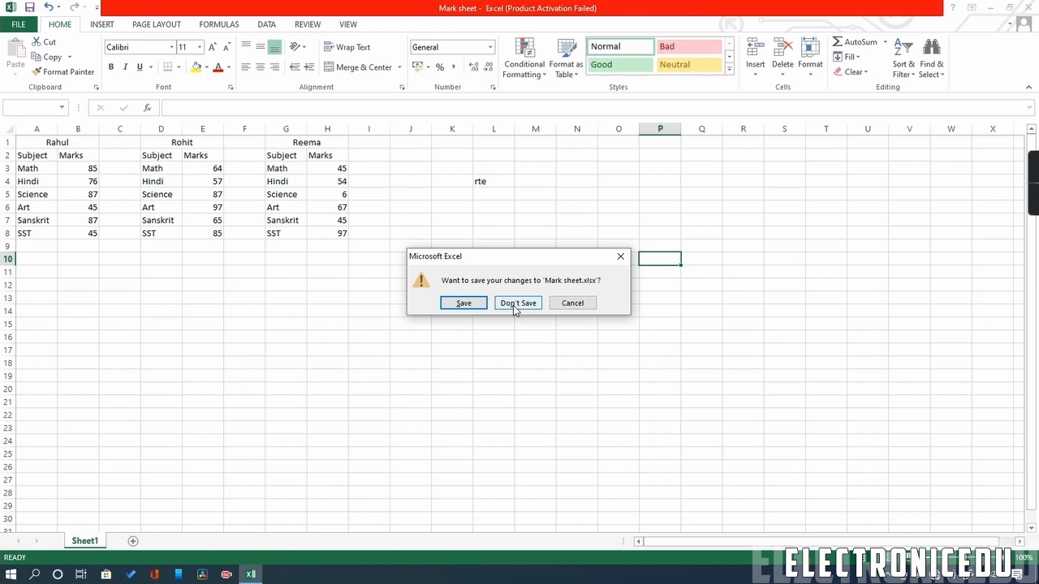
click(584, 303)
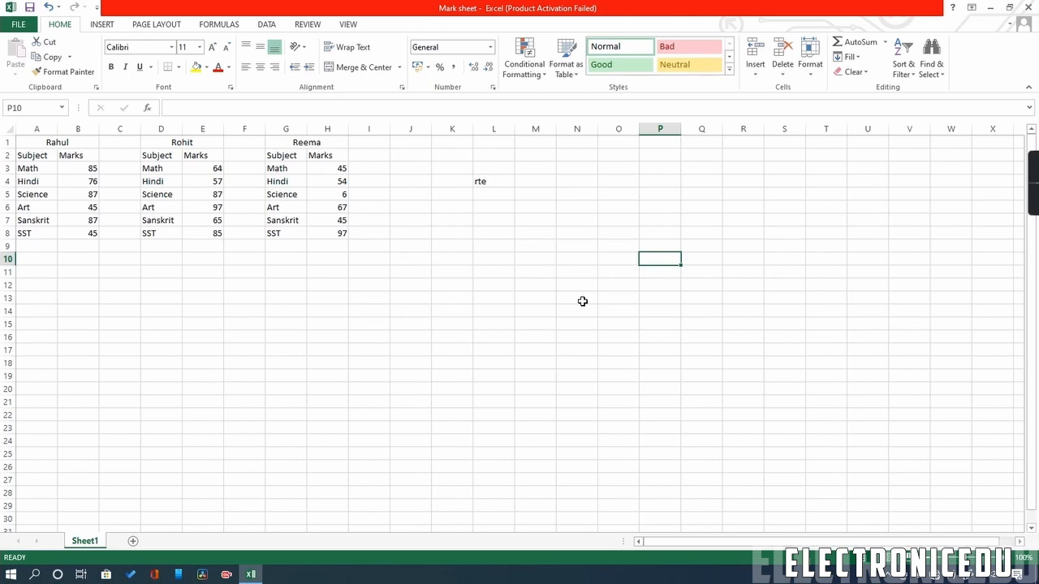
click(18, 24)
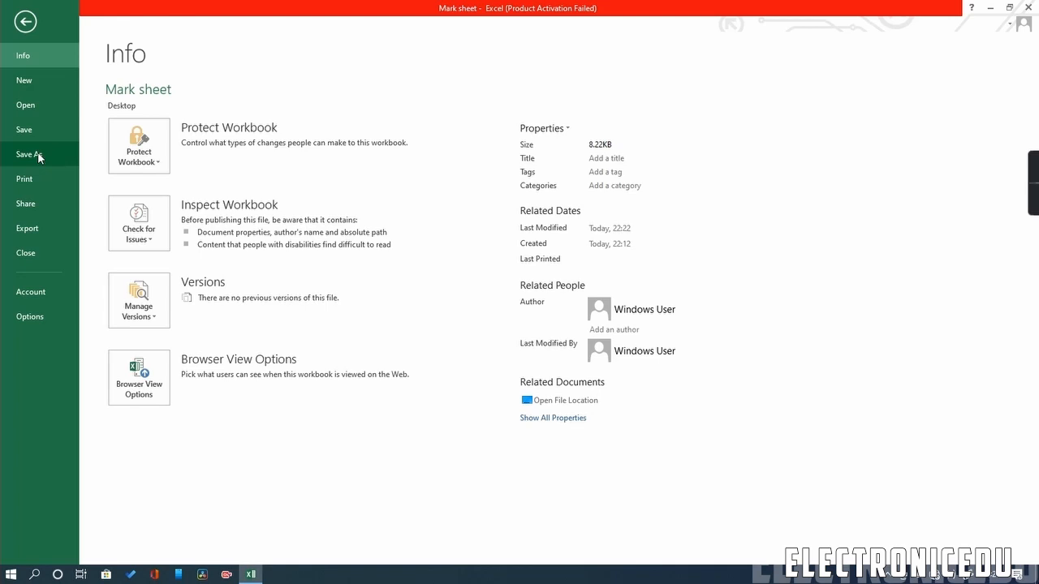
click(25, 22)
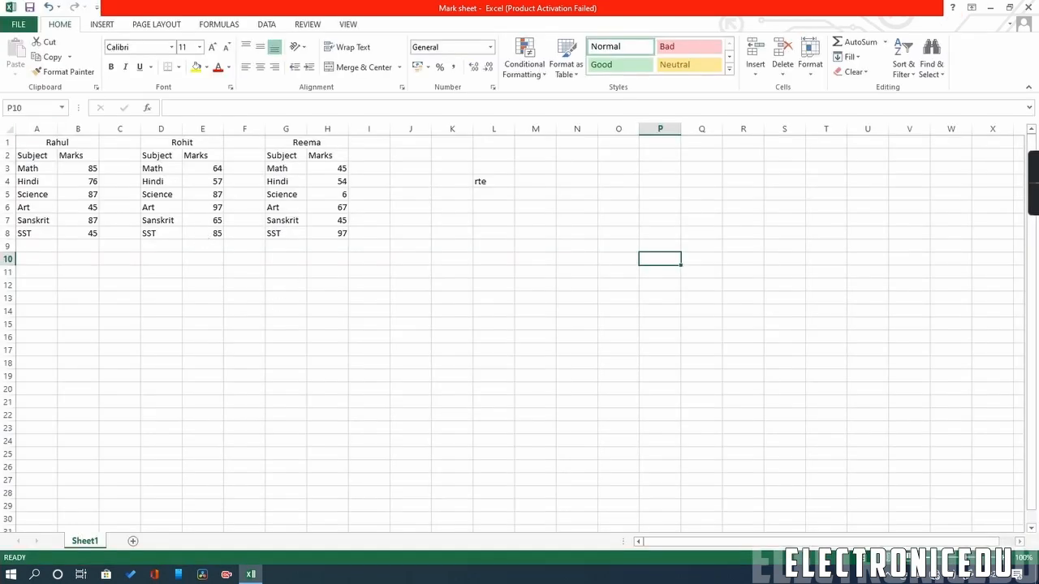